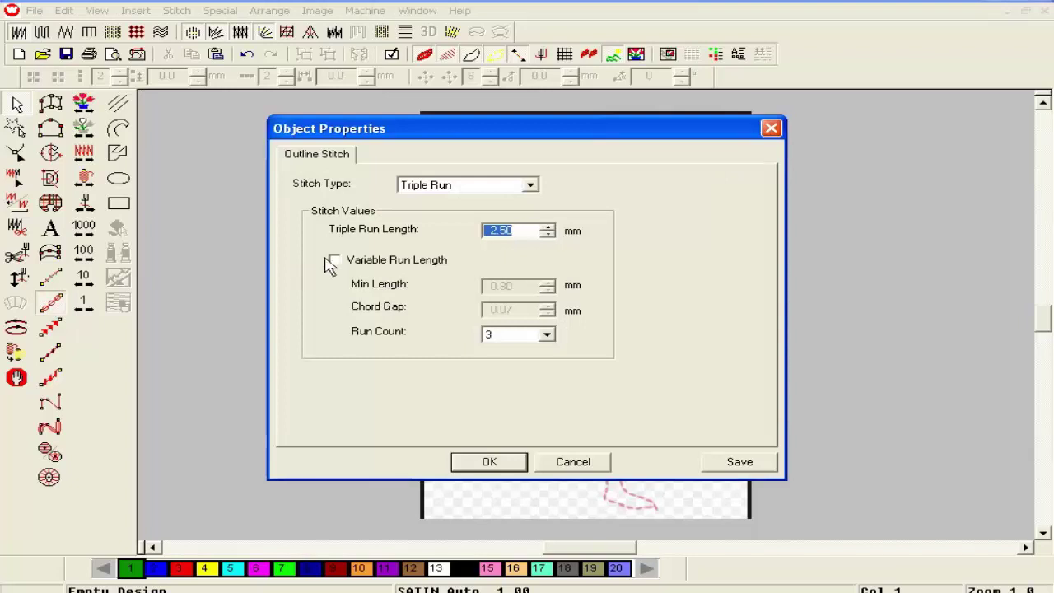
# Accept the 2.50 mm Triple Run settings and trace the flamingo's foot and the front edge of its standing leg in colour 9.
pyautogui.click(496, 463)
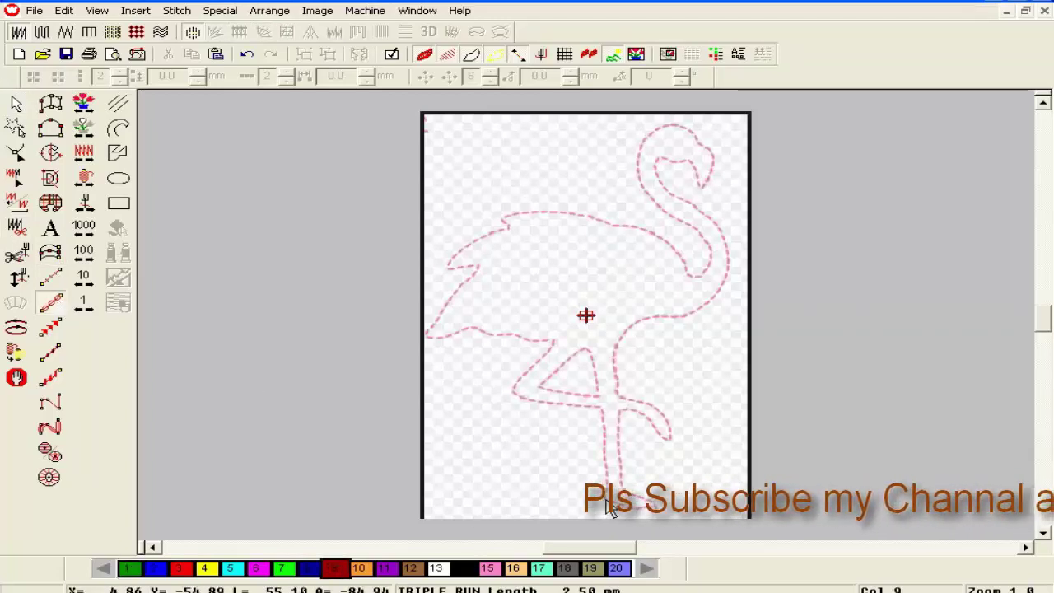
pyautogui.click(606, 501)
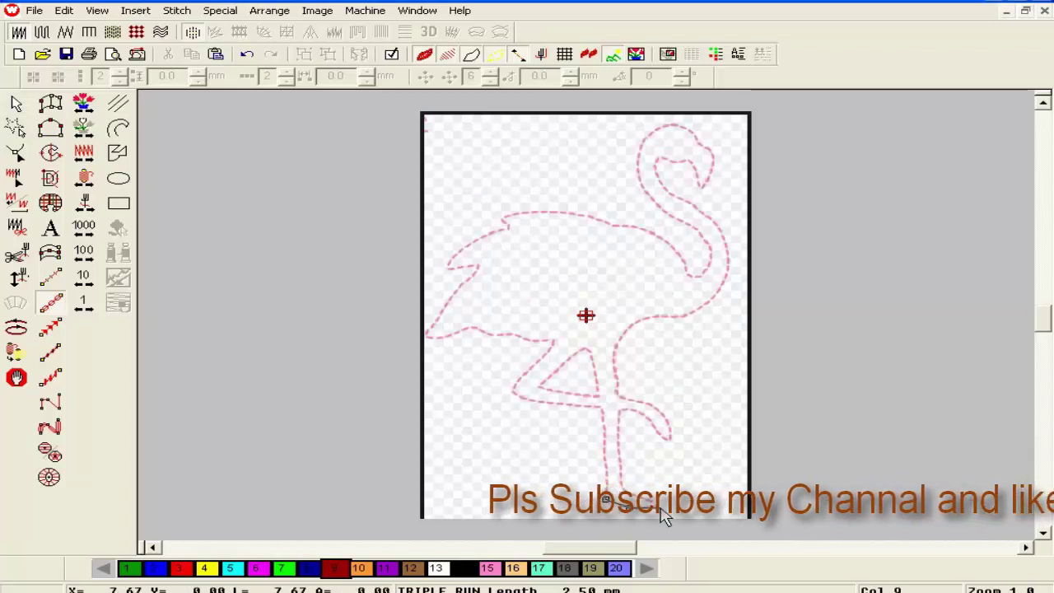
pyautogui.press('z')
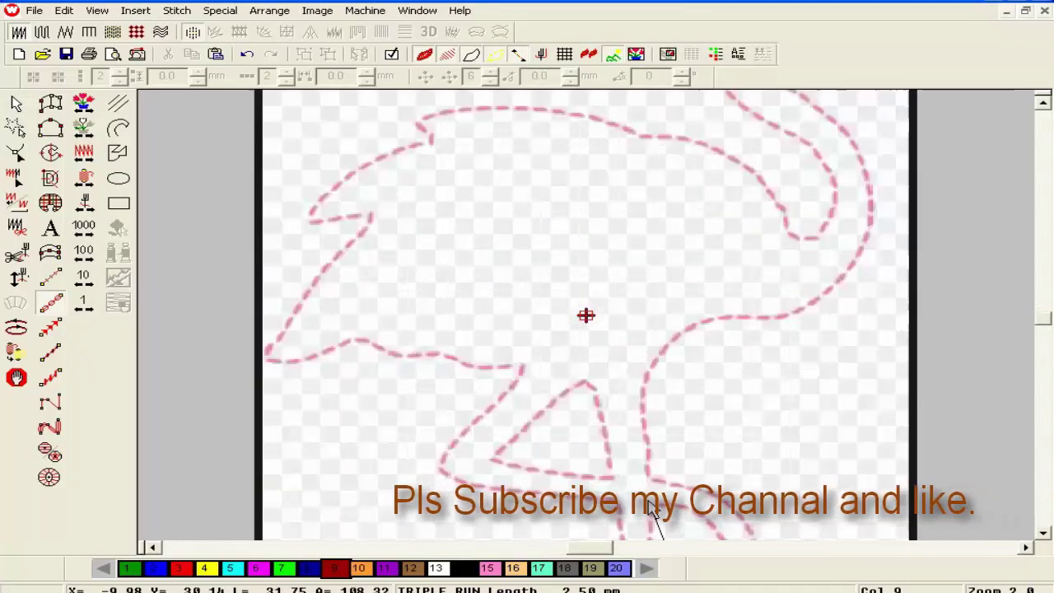
pyautogui.scroll(-3, 651, 506)
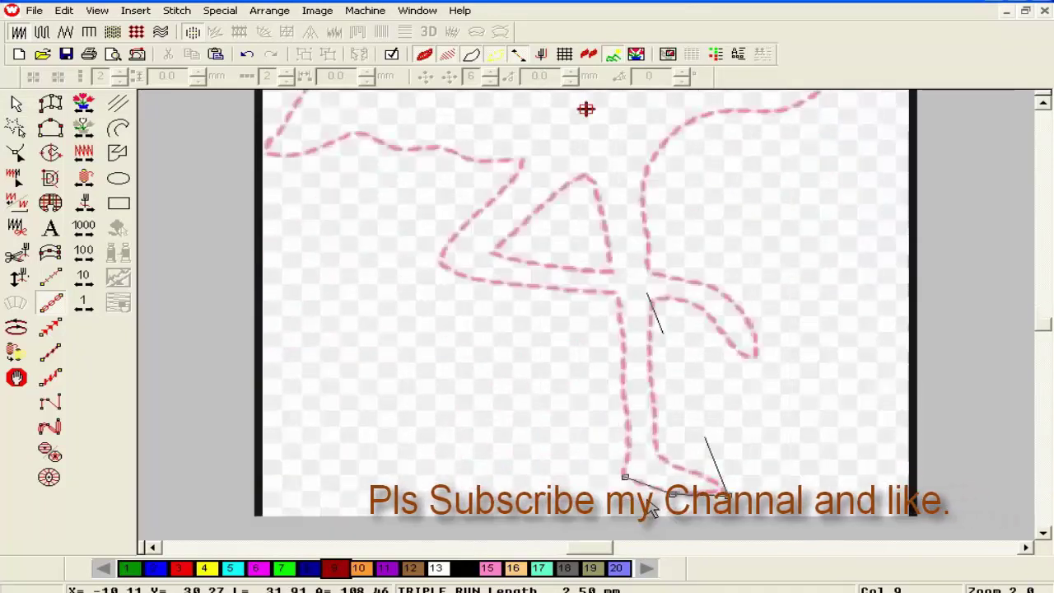
pyautogui.click(672, 463)
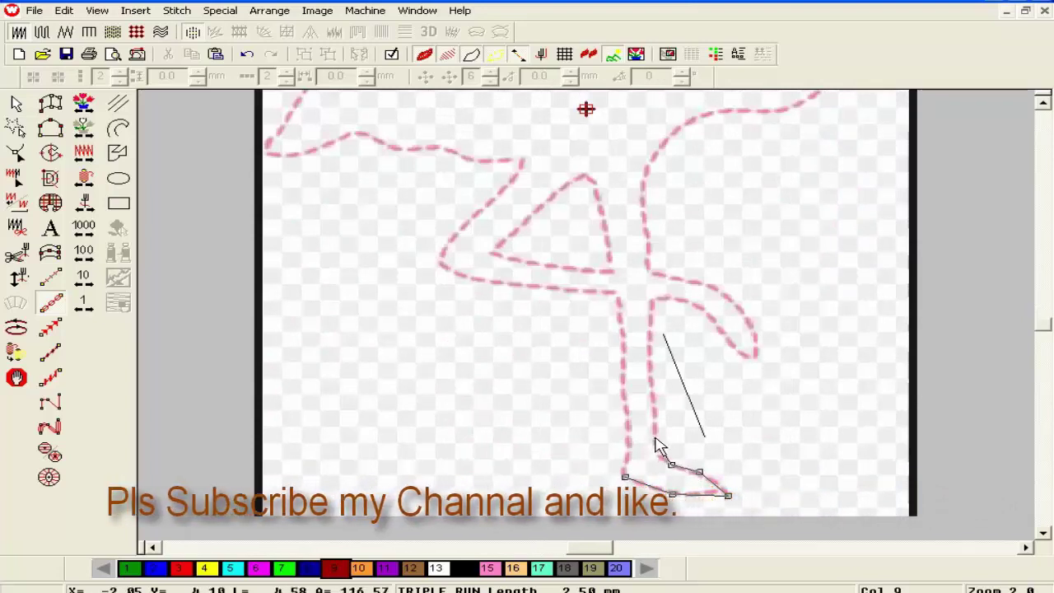
pyautogui.click(655, 436)
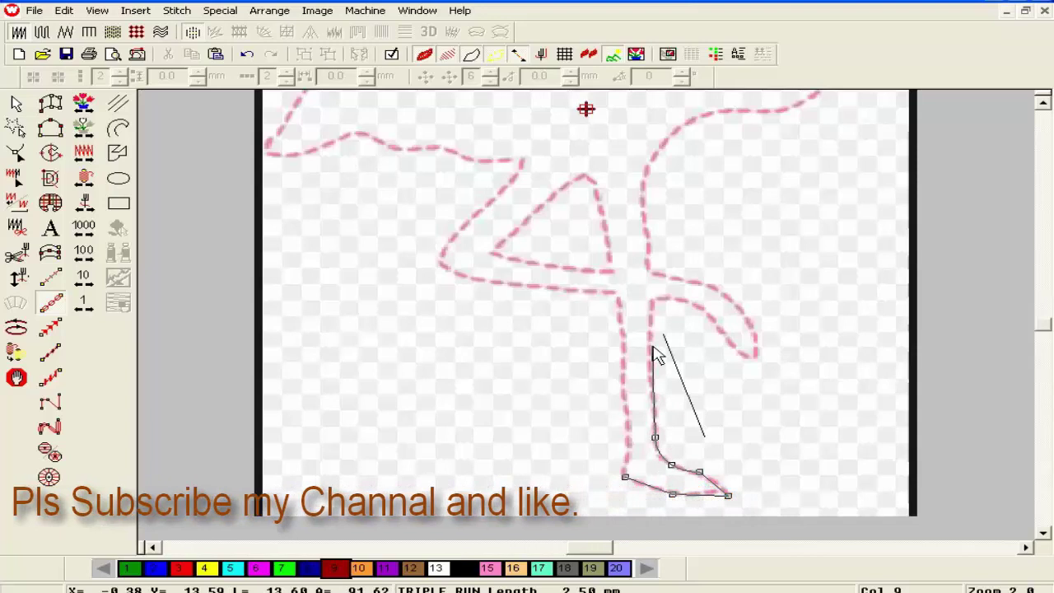
pyautogui.click(648, 347)
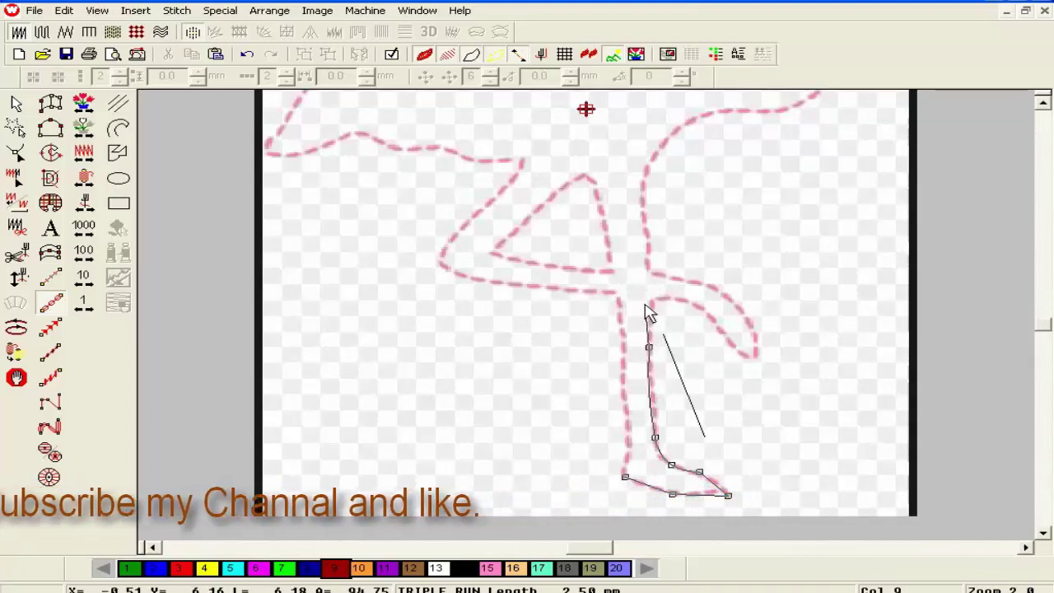
pyautogui.click(649, 301)
# Continue the outline around the lower edge and tip of the short hooked shape beside the standing leg.
pyautogui.click(676, 297)
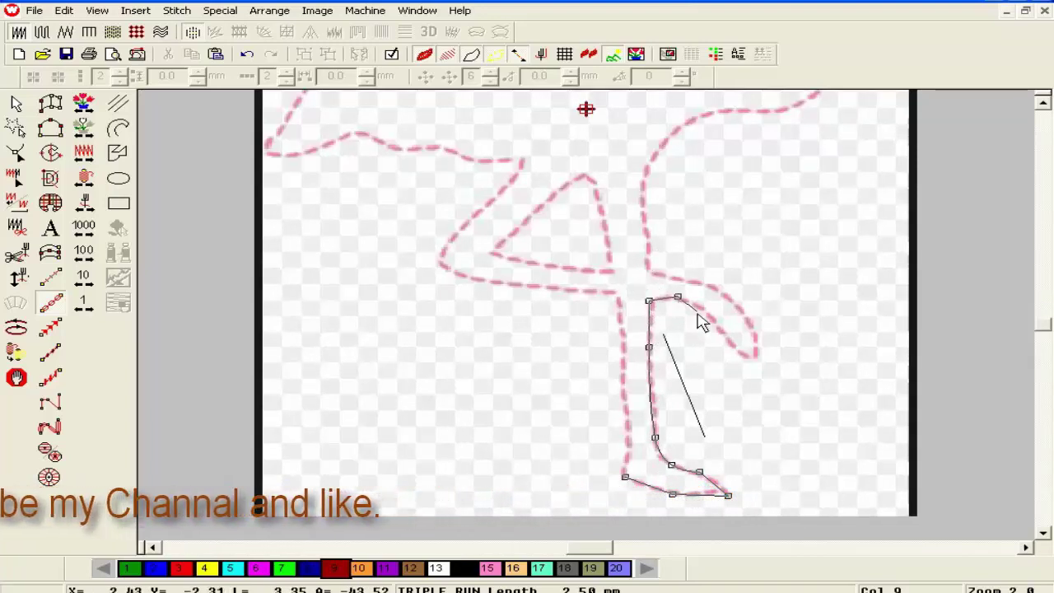
pyautogui.click(713, 326)
pyautogui.click(750, 356)
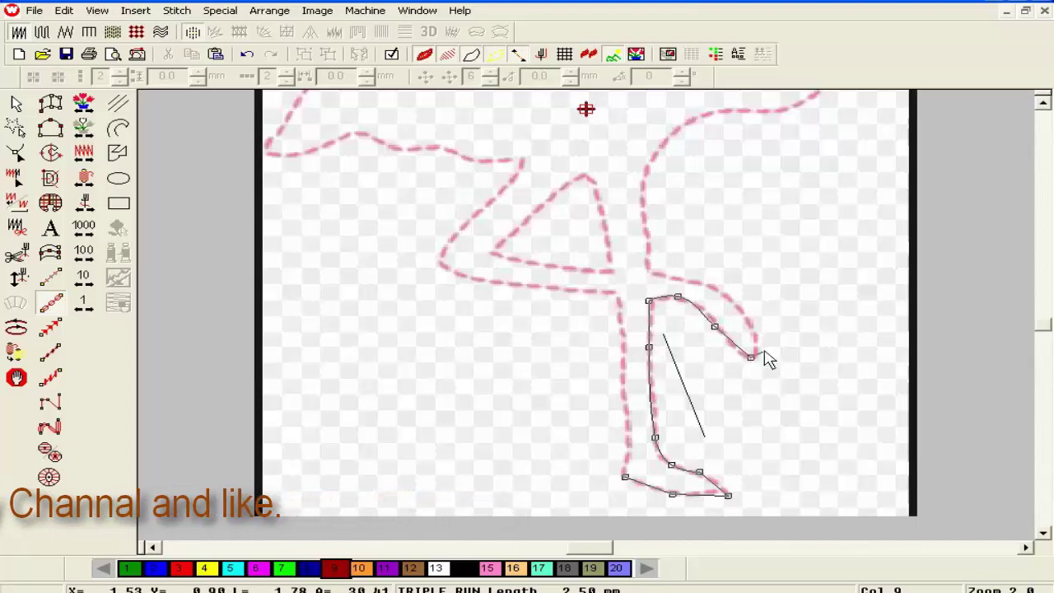
pyautogui.click(752, 330)
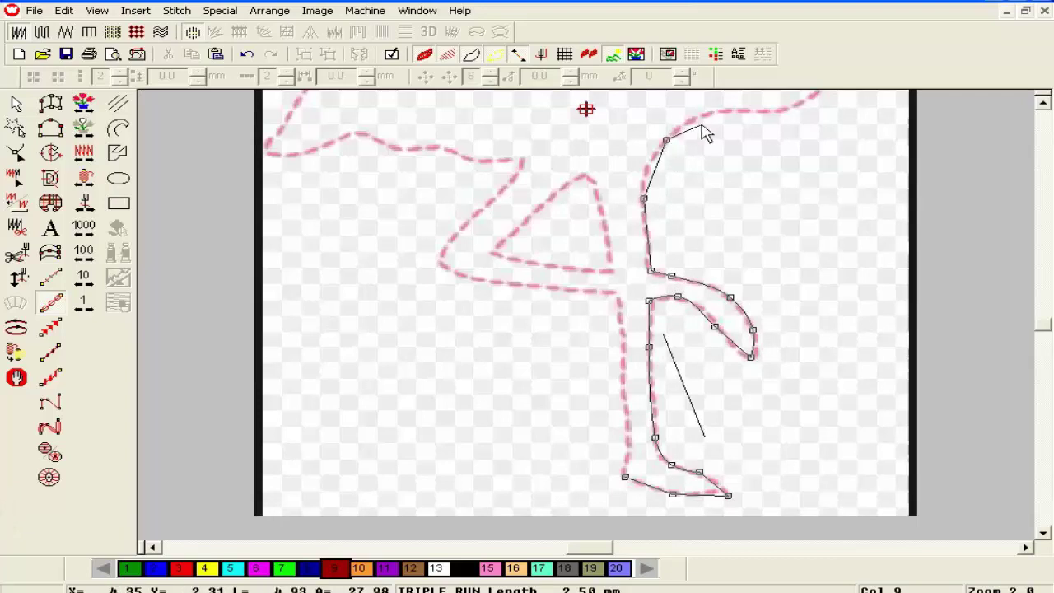
# Trace the hook's upper edge, the chest and the outer neck curve up to the inner side of the head.
pyautogui.scroll(2, 704, 132)
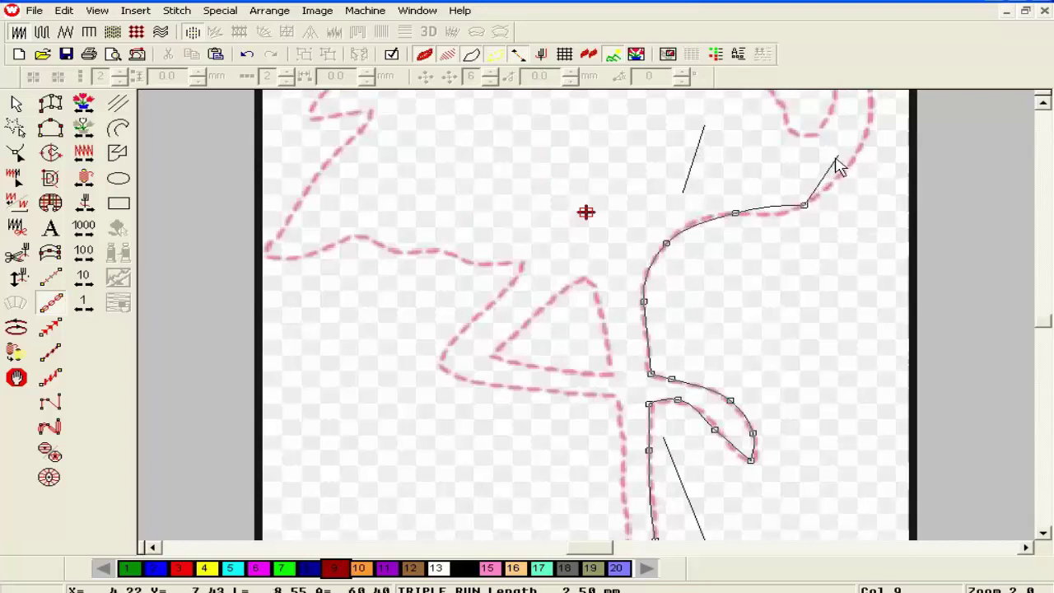
pyautogui.scroll(4, 838, 165)
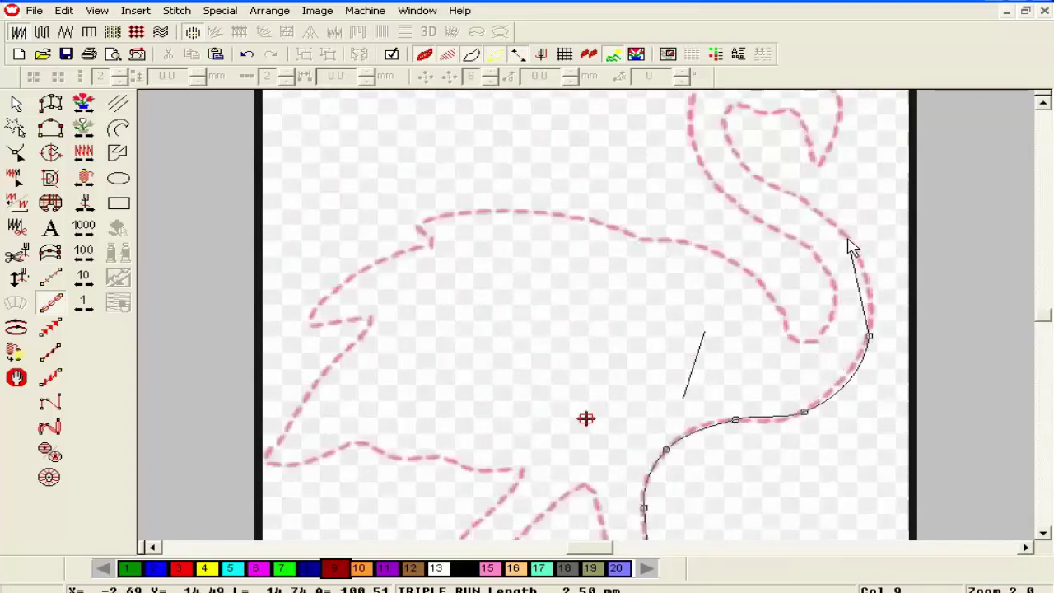
pyautogui.scroll(2, 755, 181)
pyautogui.hscroll(1, 658, 218)
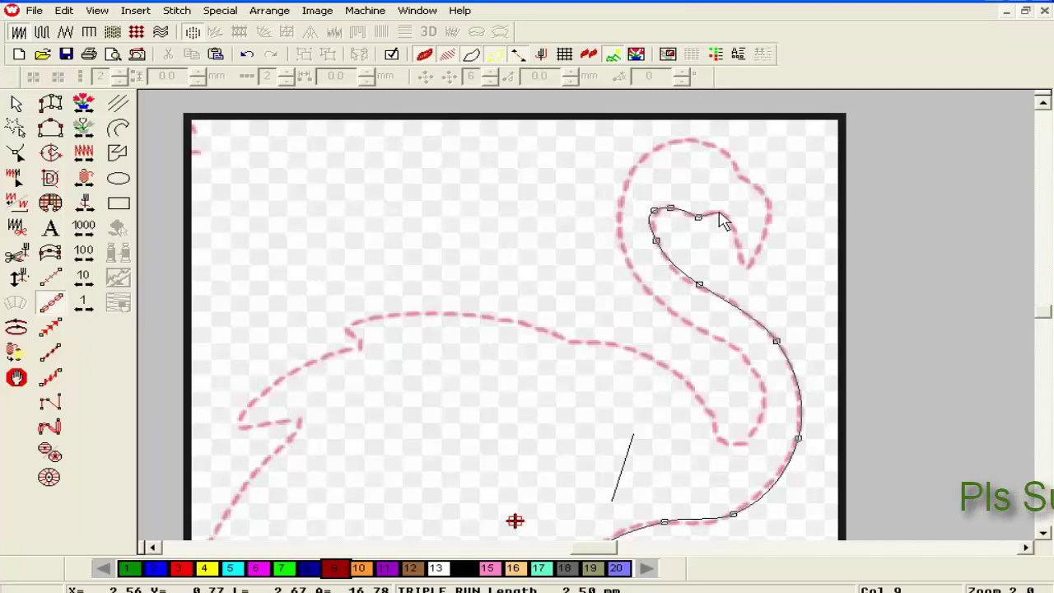
# Trace the outline around the beak tip, the front of the beak and the top of the head.
pyautogui.click(745, 265)
pyautogui.click(764, 237)
pyautogui.click(769, 199)
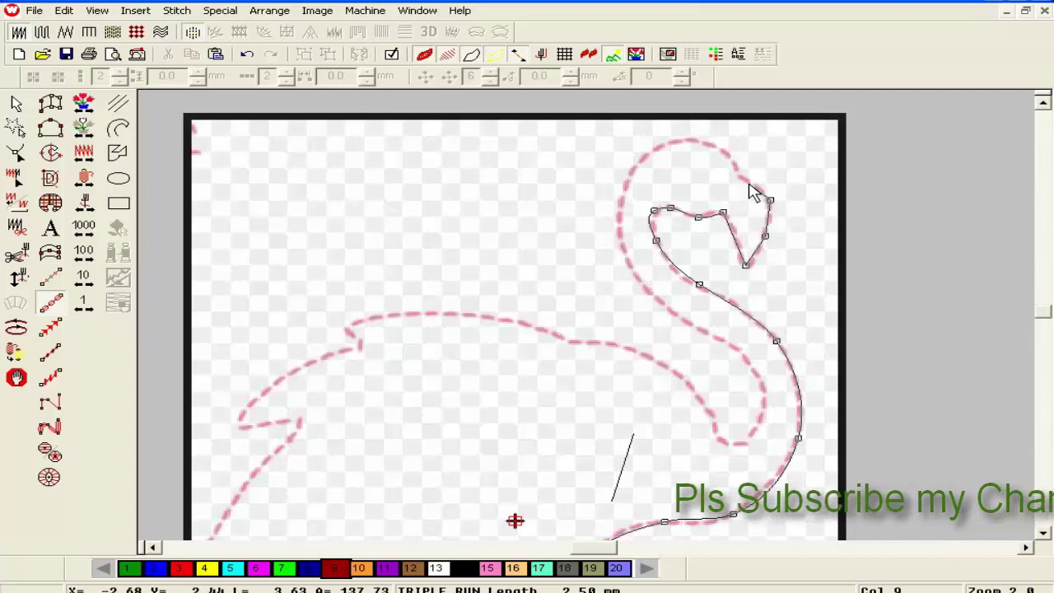
pyautogui.click(746, 179)
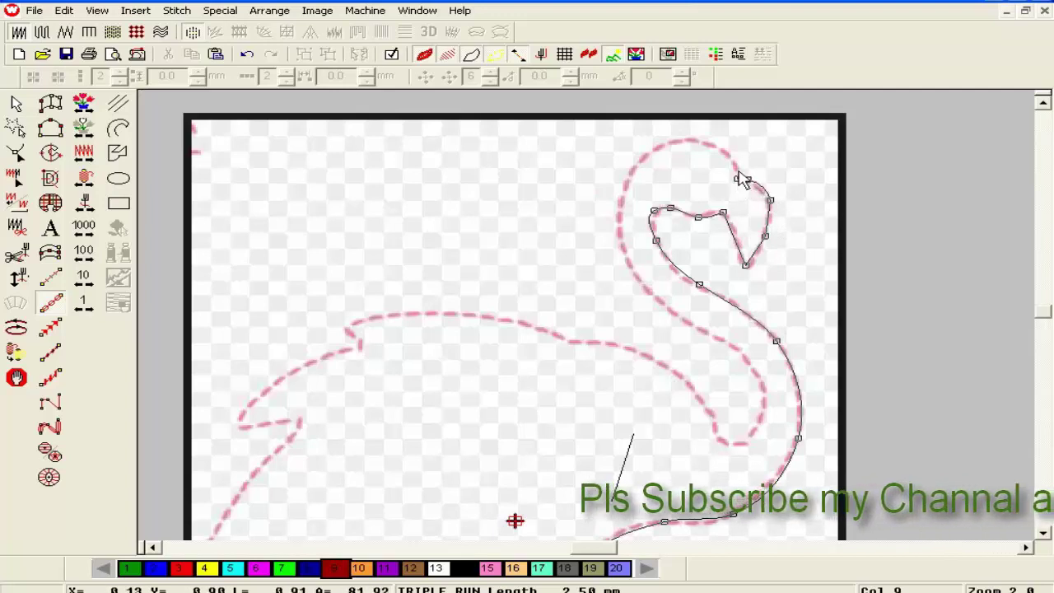
pyautogui.click(736, 177)
pyautogui.click(723, 152)
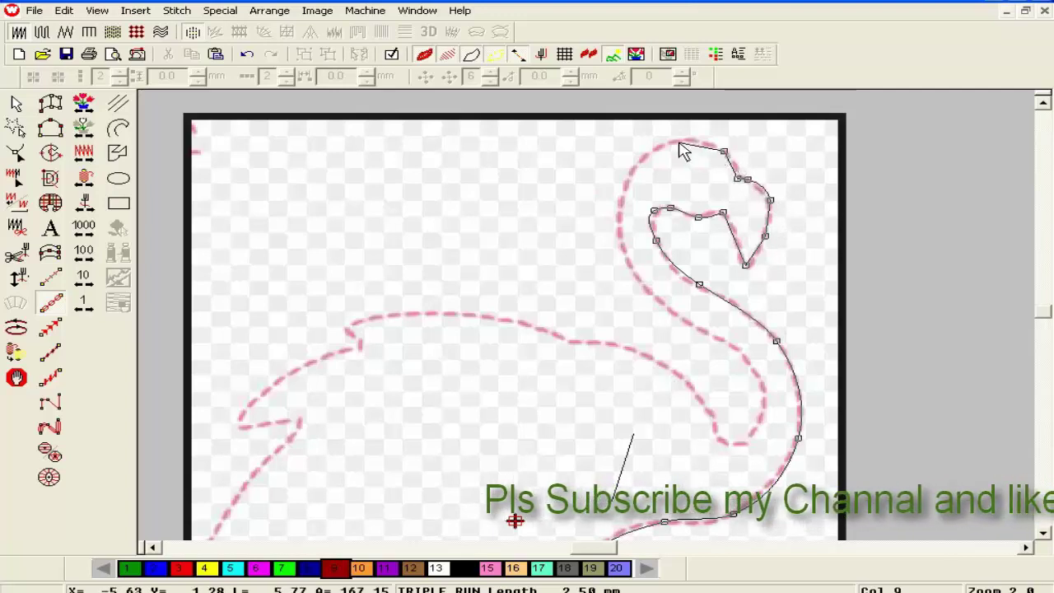
pyautogui.click(667, 142)
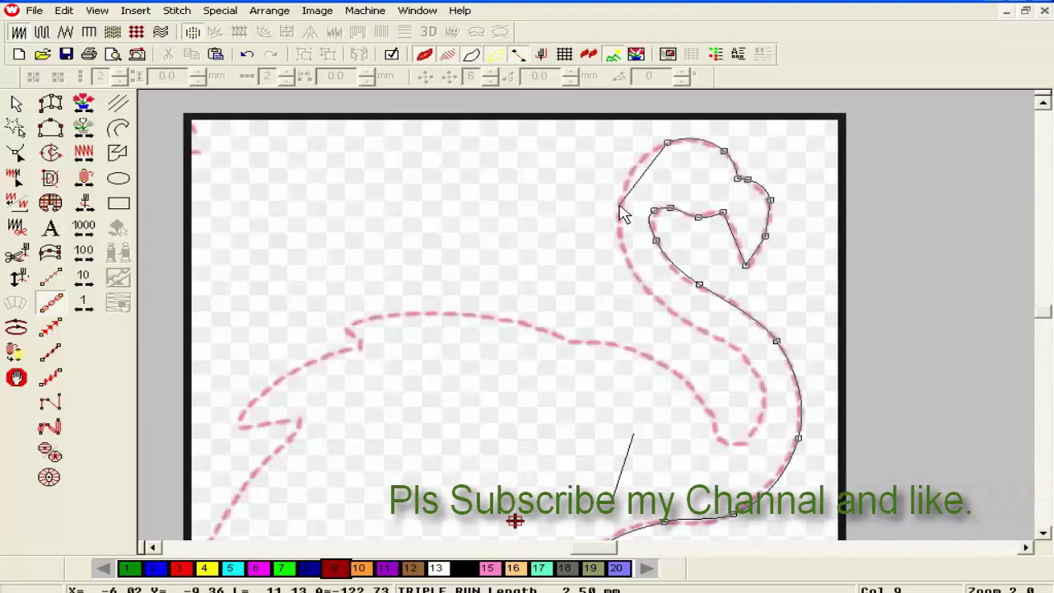
# Trace the back of the head and the inner neck curve down around the neck's rounded base.
pyautogui.click(618, 205)
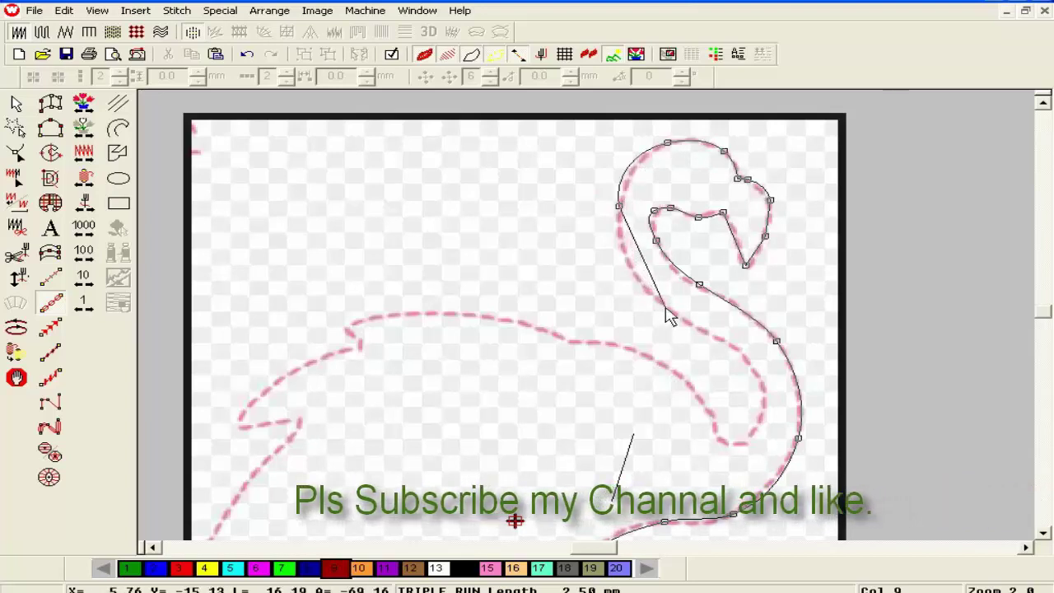
pyautogui.click(665, 307)
pyautogui.click(736, 350)
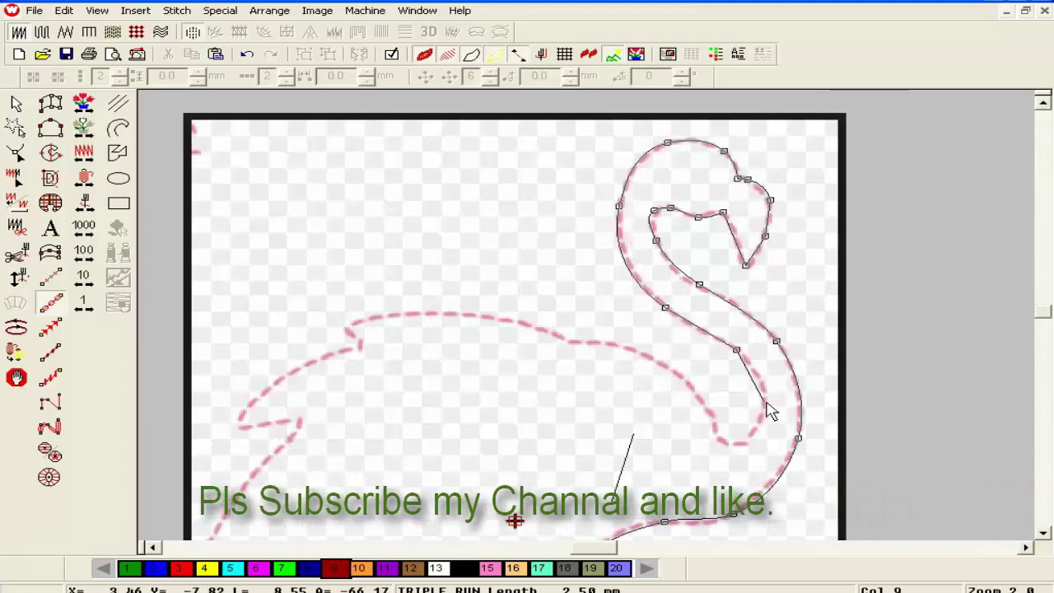
pyautogui.click(765, 401)
pyautogui.click(736, 442)
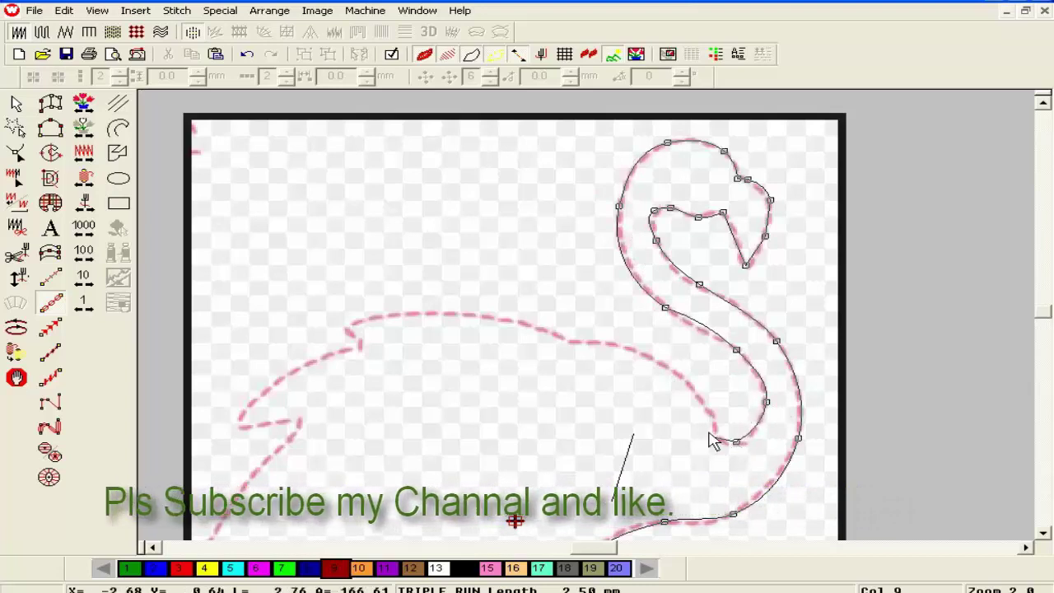
pyautogui.click(714, 437)
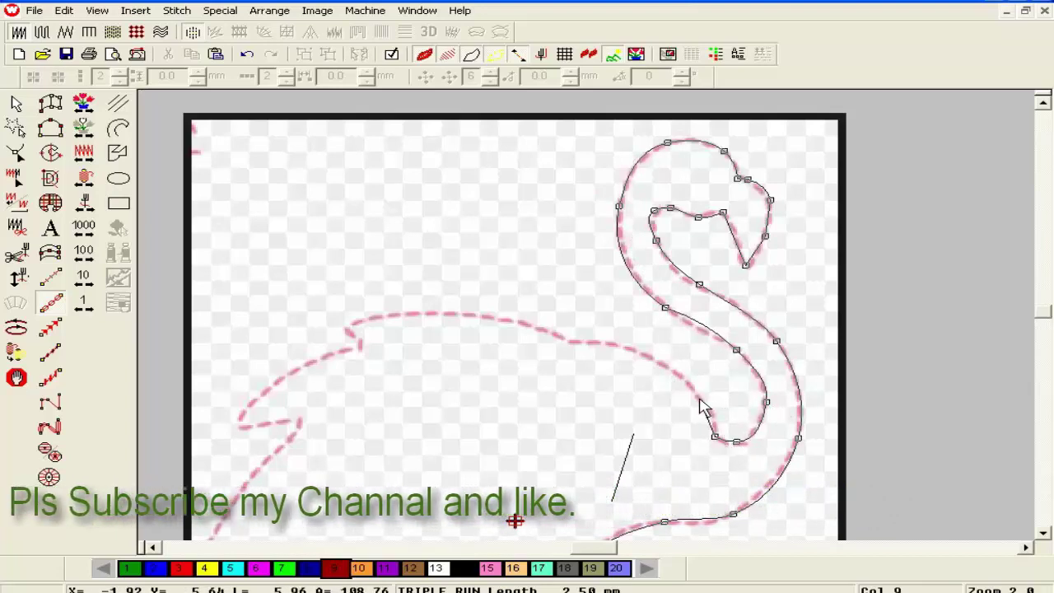
# Continue the outline from the neck base along the flamingo's back to the tip of the upper tail feather.
pyautogui.click(699, 399)
pyautogui.click(648, 357)
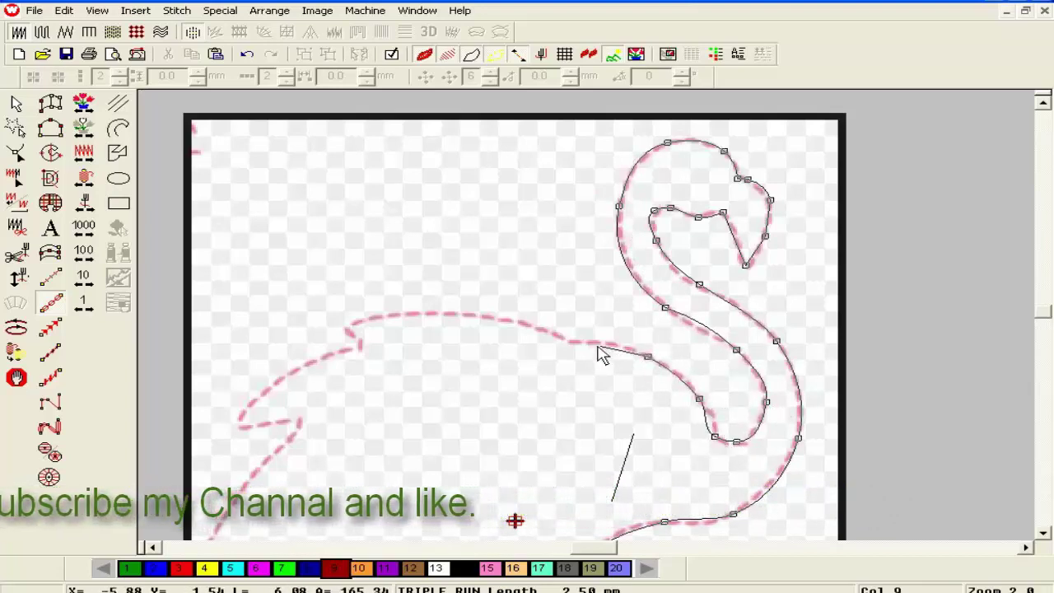
pyautogui.click(566, 343)
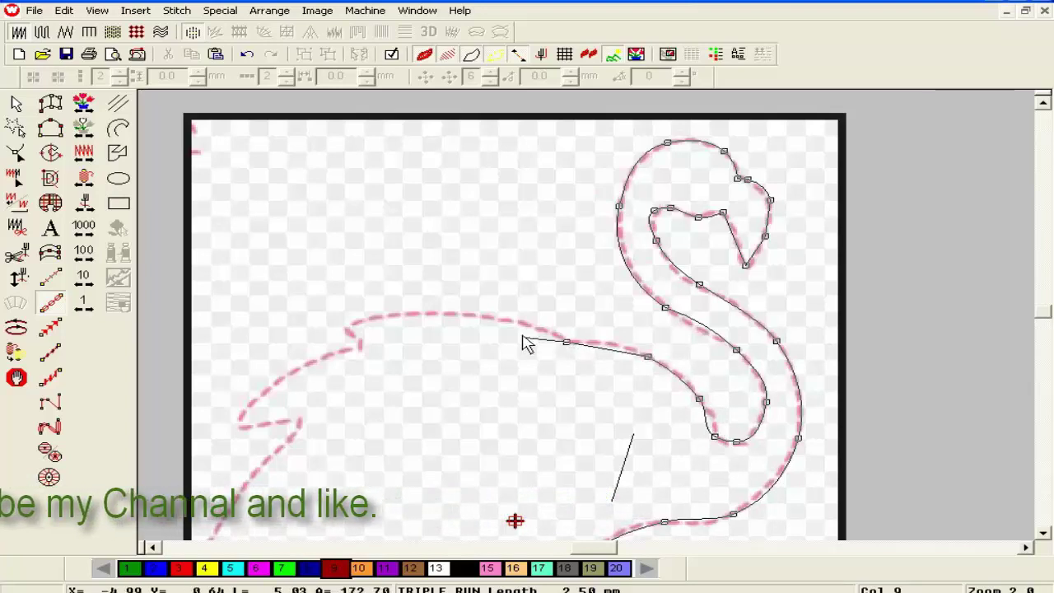
pyautogui.click(483, 314)
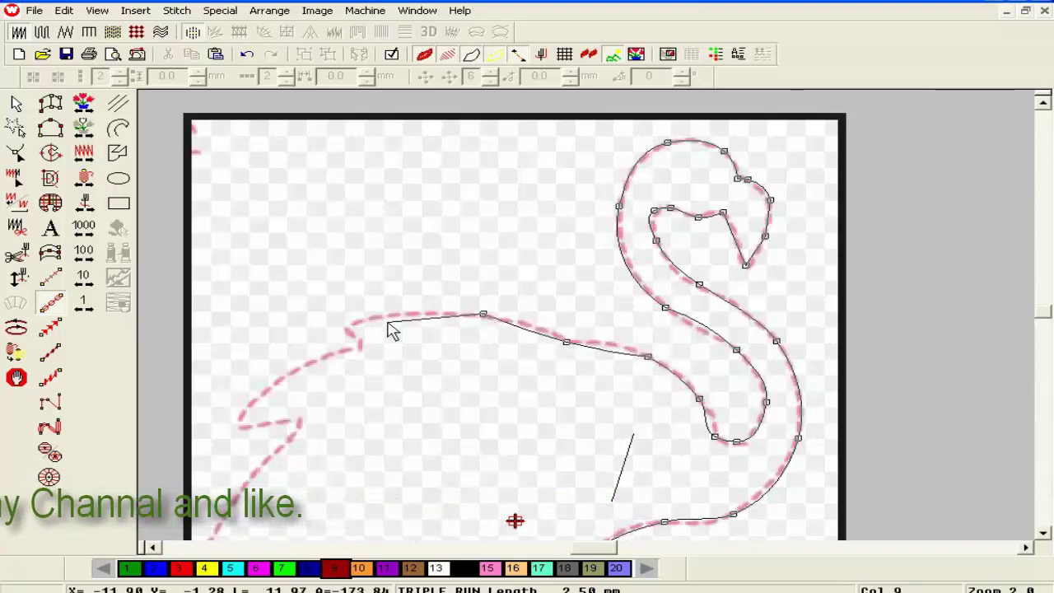
pyautogui.click(345, 325)
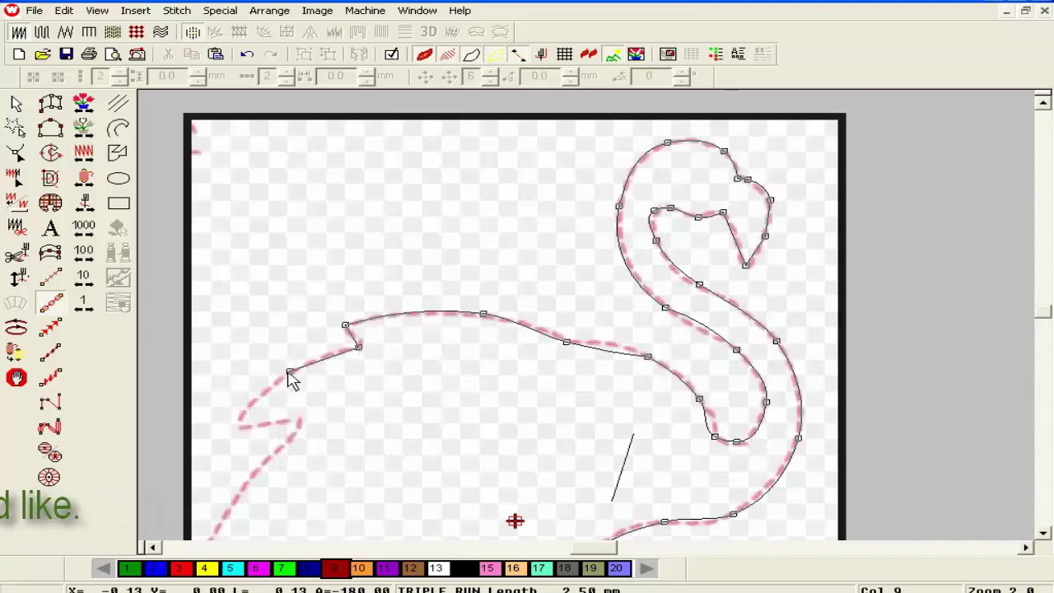
# Trace the tail feathers and the wavy underside of the body to the top of the bent leg.
pyautogui.click(289, 372)
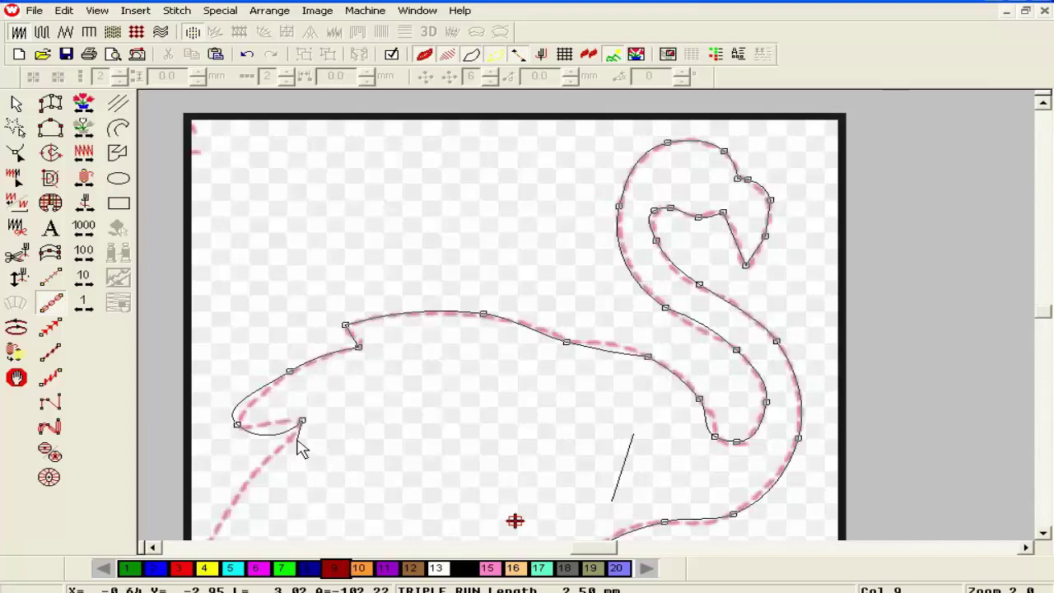
pyautogui.click(255, 474)
pyautogui.scroll(-5, 259, 469)
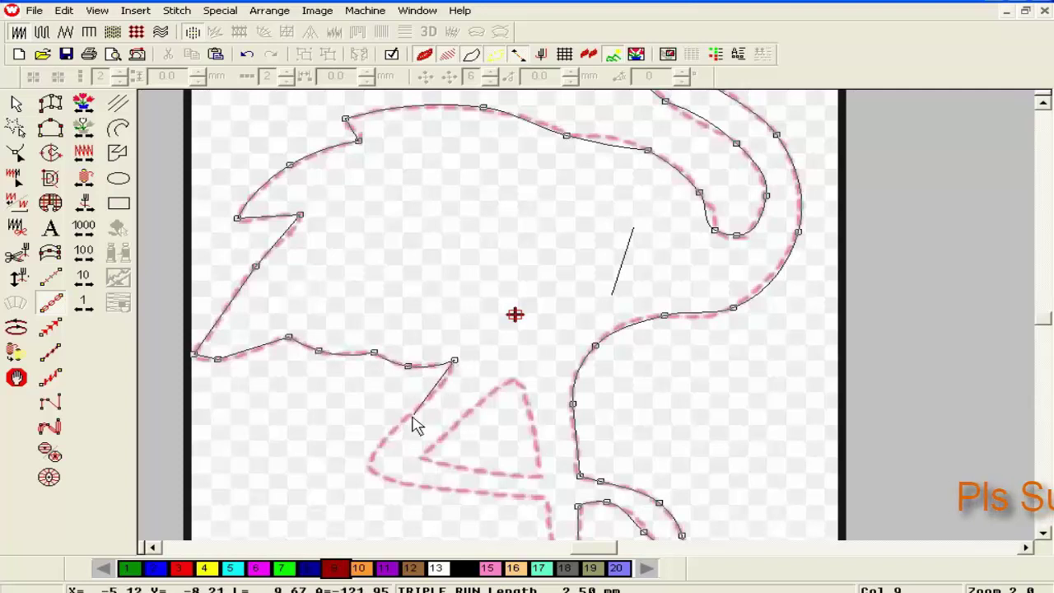
# Trace the bent leg and the rear edge of the standing leg, close the outline at the foot and generate its stitches.
pyautogui.scroll(-3, 398, 428)
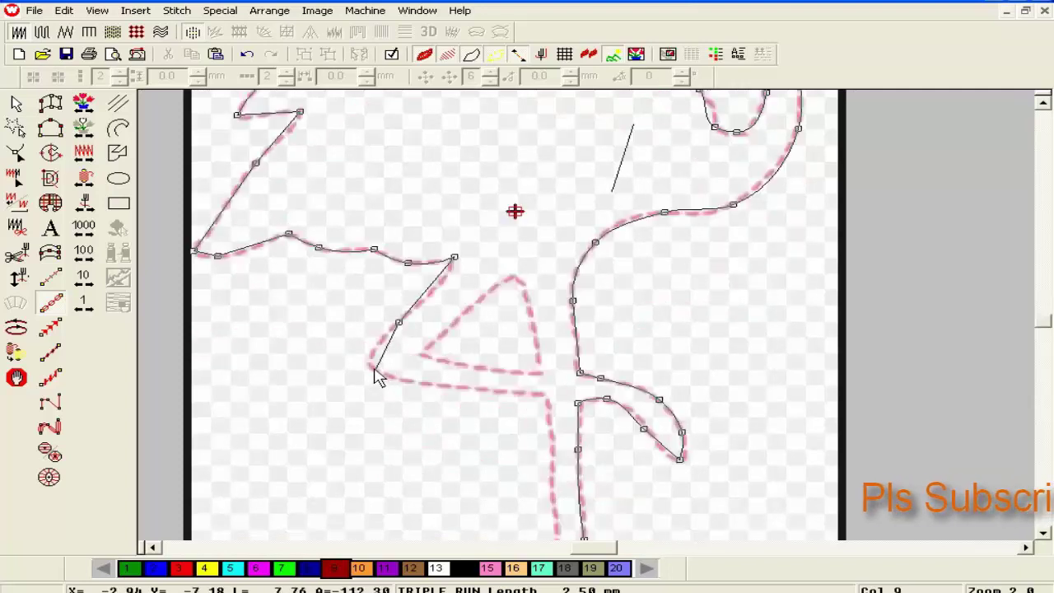
pyautogui.click(370, 367)
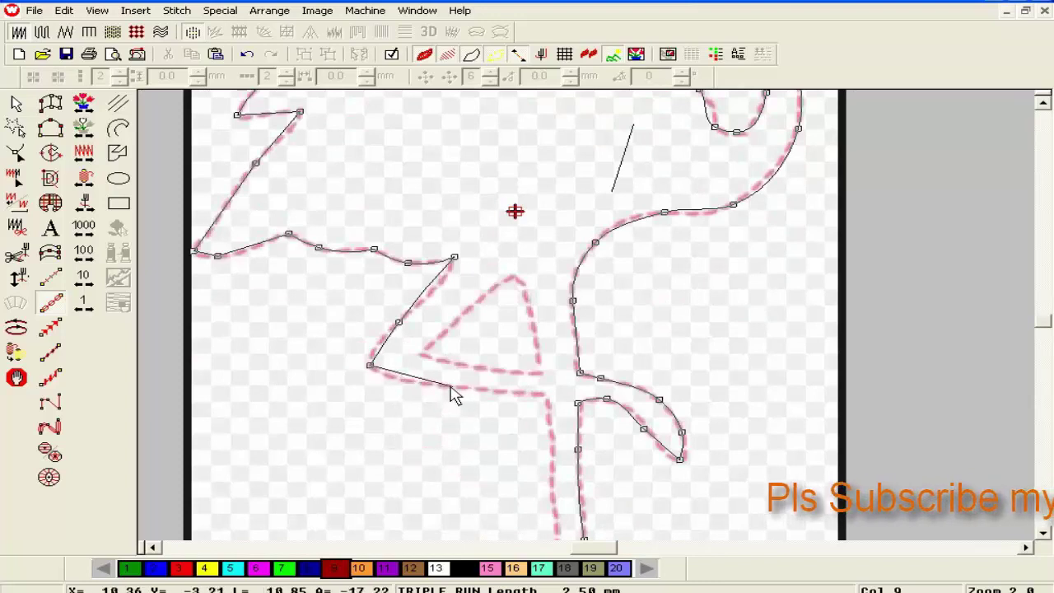
pyautogui.click(400, 379)
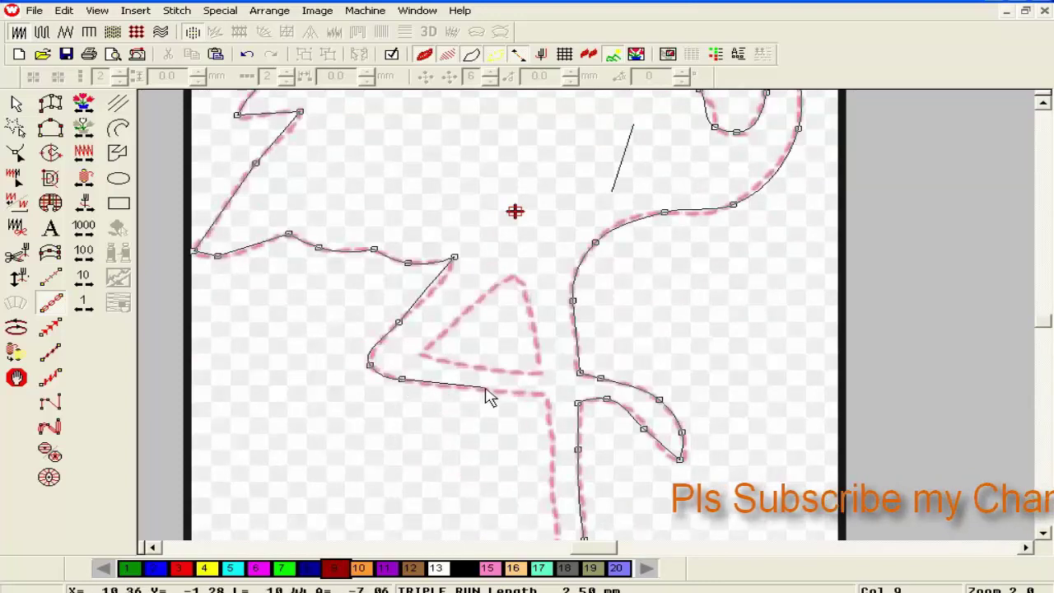
pyautogui.click(488, 392)
pyautogui.click(545, 394)
pyautogui.scroll(-6, 548, 403)
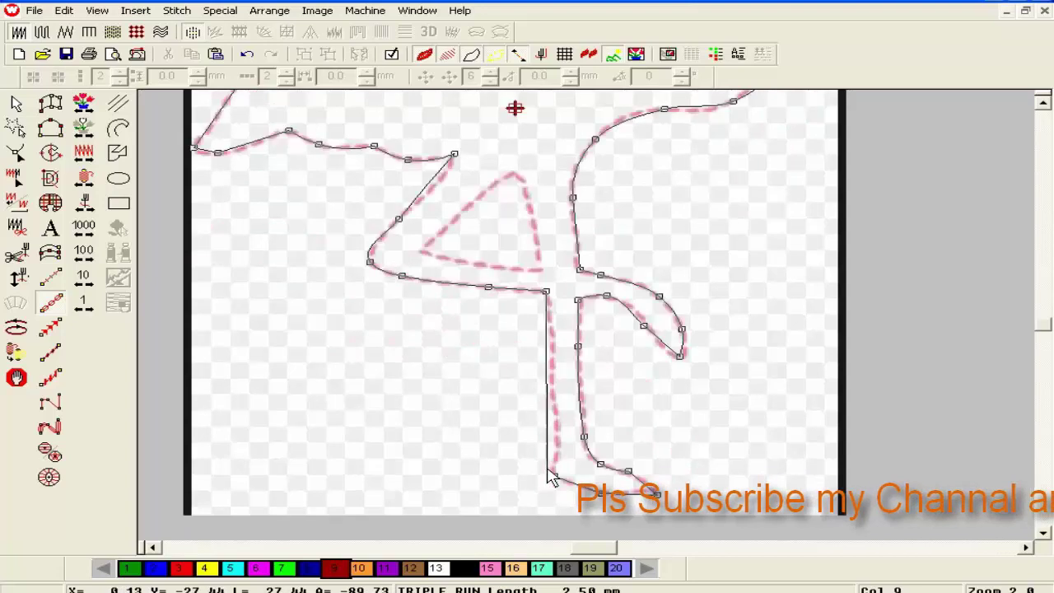
pyautogui.click(554, 372)
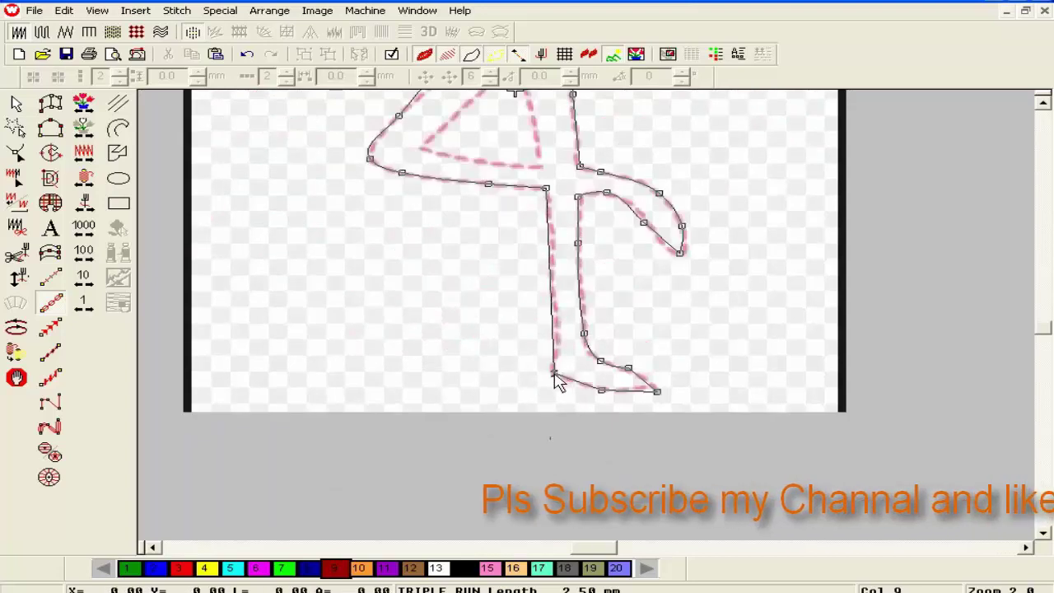
pyautogui.press('Return')
# Trace the triangular gap between the bent leg and the body as a closed outline and generate its stitches.
pyautogui.scroll(9, 558, 377)
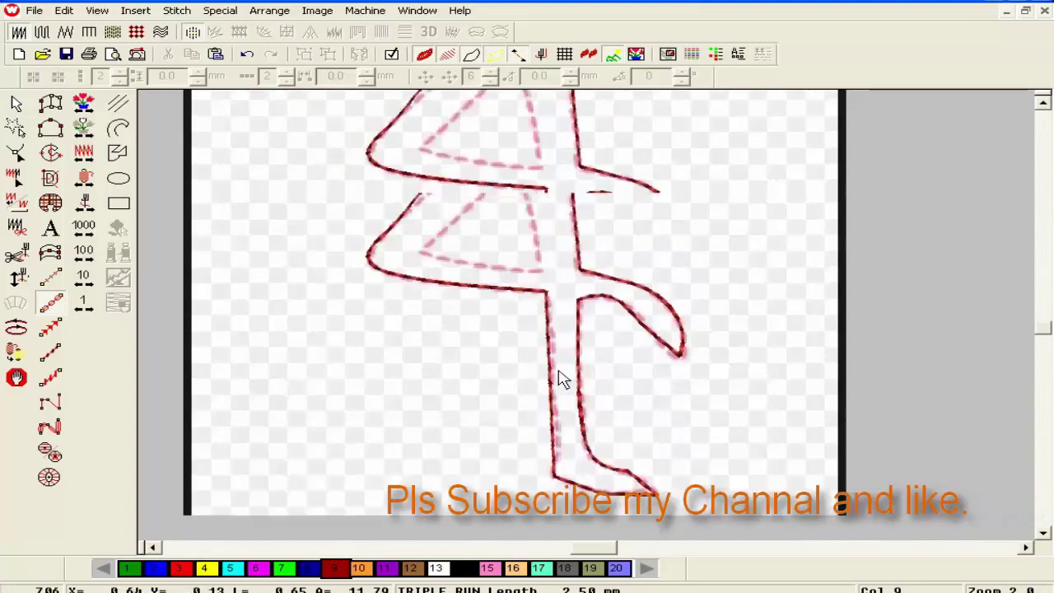
pyautogui.click(511, 379)
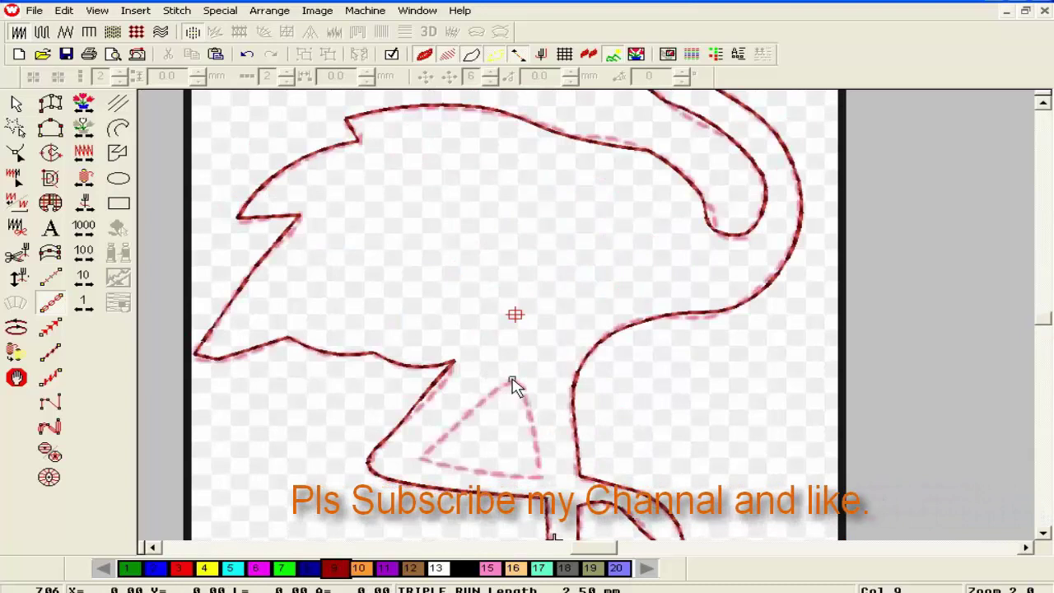
pyautogui.click(418, 459)
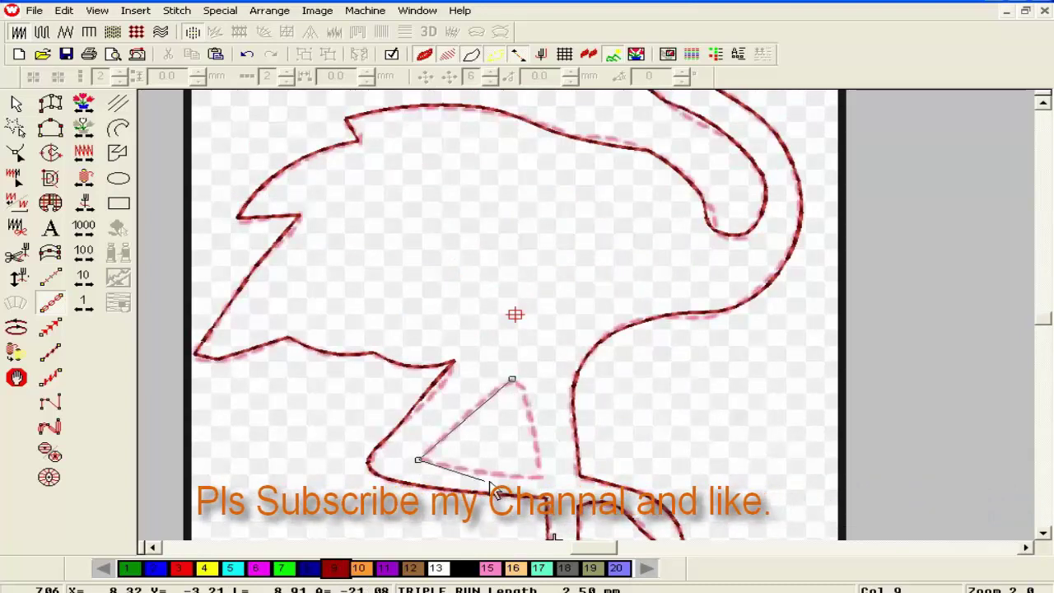
pyautogui.click(543, 477)
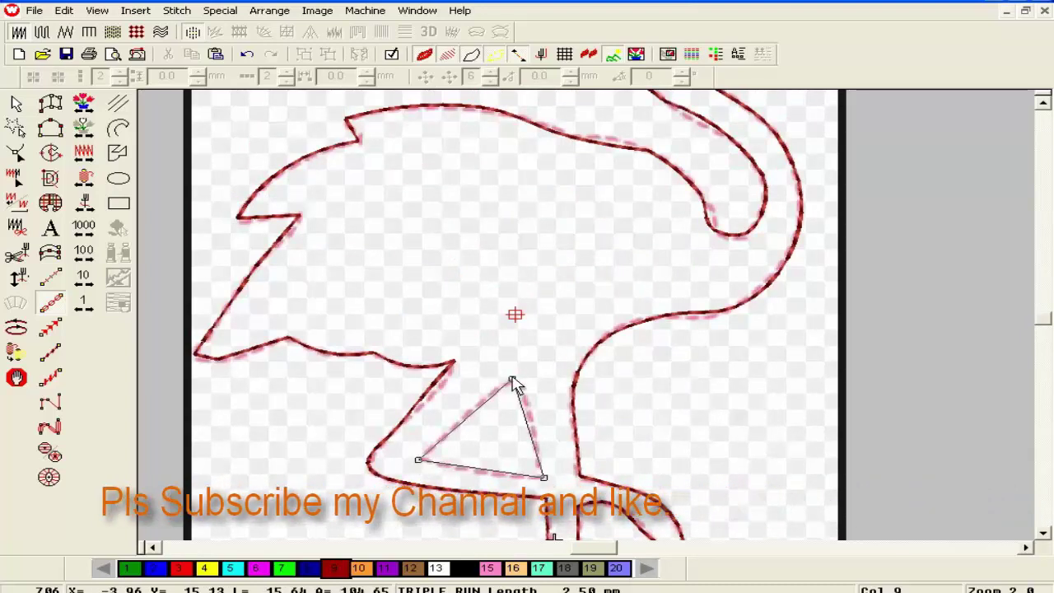
pyautogui.click(512, 382)
pyautogui.press('Return')
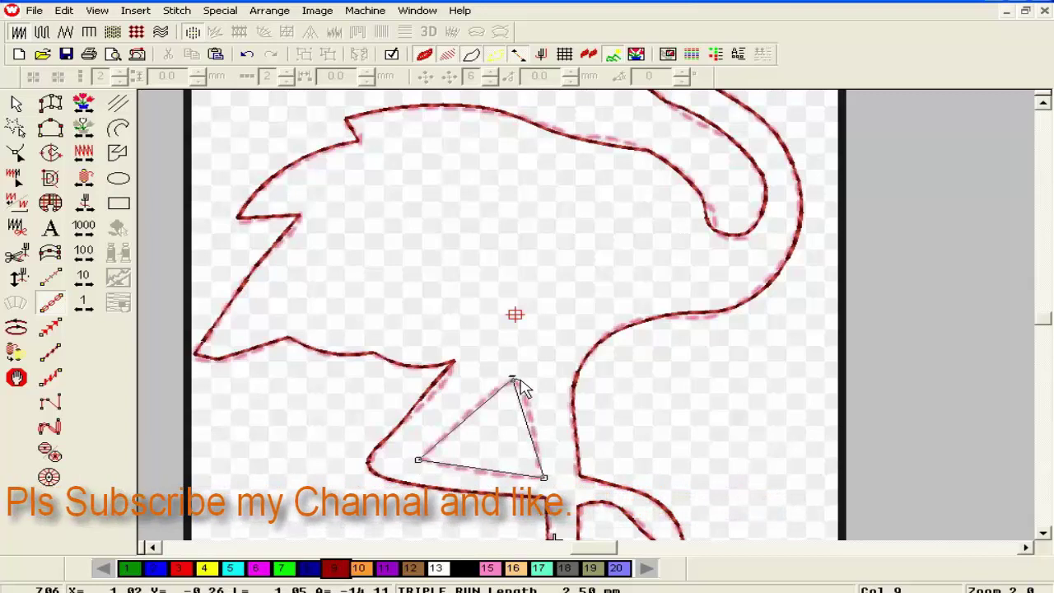
# Hide the background image and check the whole stitched flamingo outline.
pyautogui.click(613, 56)
pyautogui.scroll(-1, 552, 232)
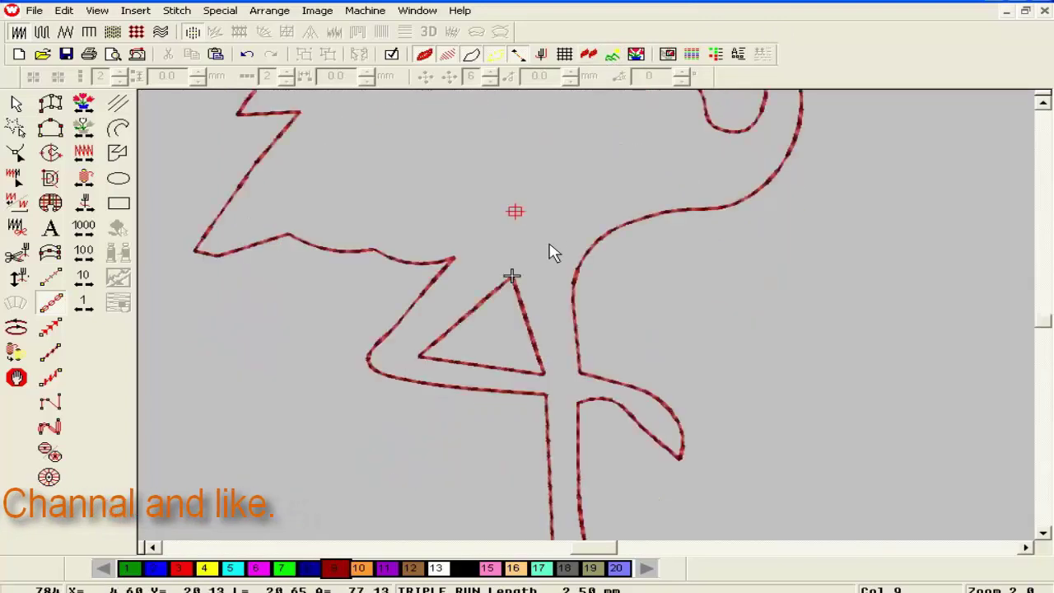
pyautogui.press('-')
pyautogui.scroll(1, 595, 251)
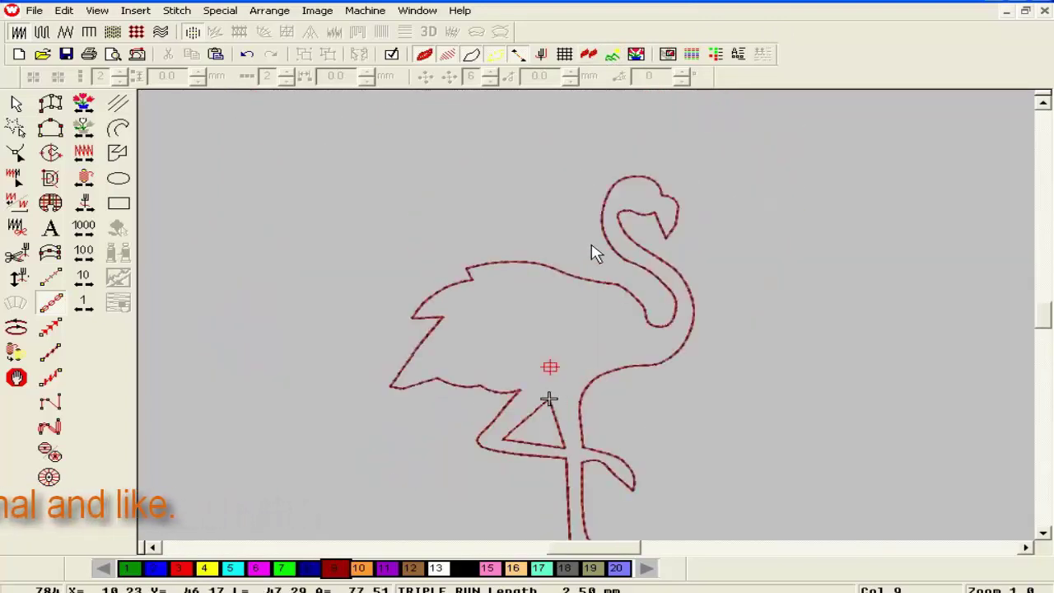
pyautogui.scroll(-1, 601, 259)
pyautogui.scroll(1, 613, 261)
pyautogui.scroll(-1, 617, 270)
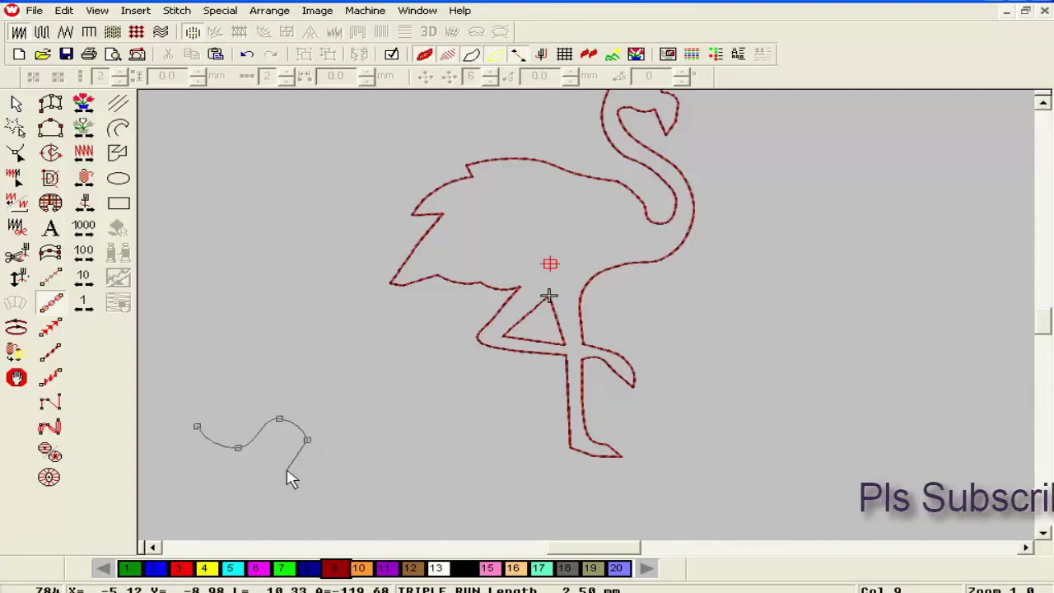
# Continue the wavy water line with alternating crests and troughs from behind the flamingo to just before the standing foot.
pyautogui.click(309, 470)
pyautogui.click(369, 425)
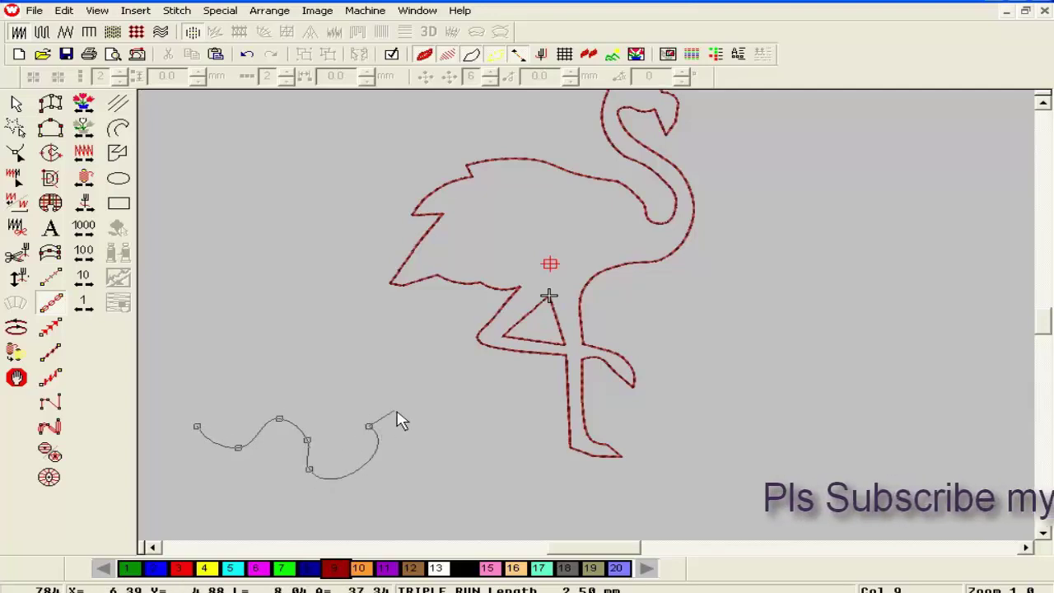
pyautogui.click(397, 413)
pyautogui.click(418, 479)
pyautogui.click(473, 425)
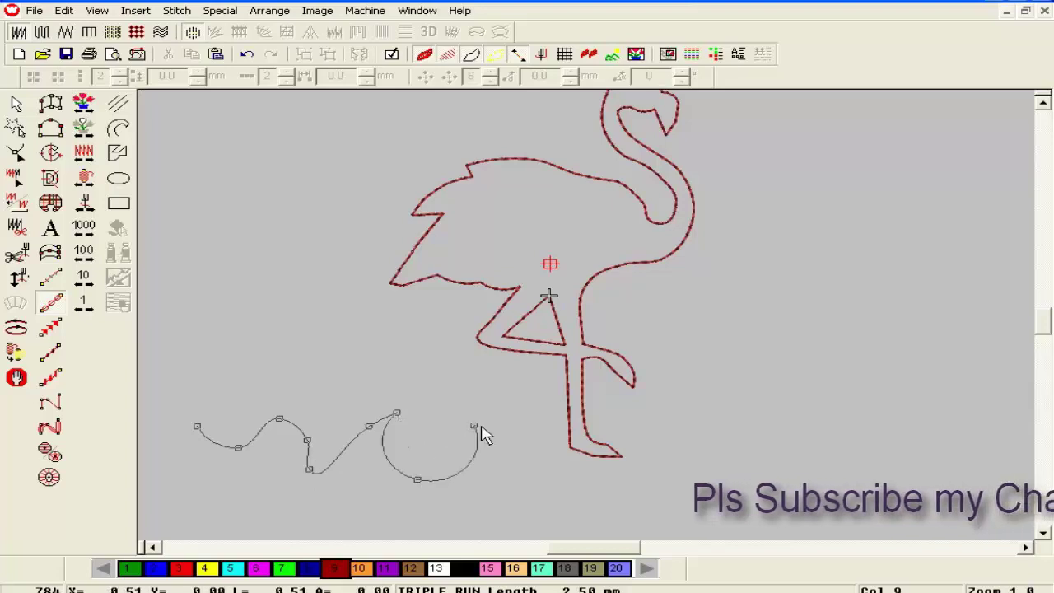
pyautogui.click(496, 479)
pyautogui.click(546, 444)
pyautogui.click(546, 481)
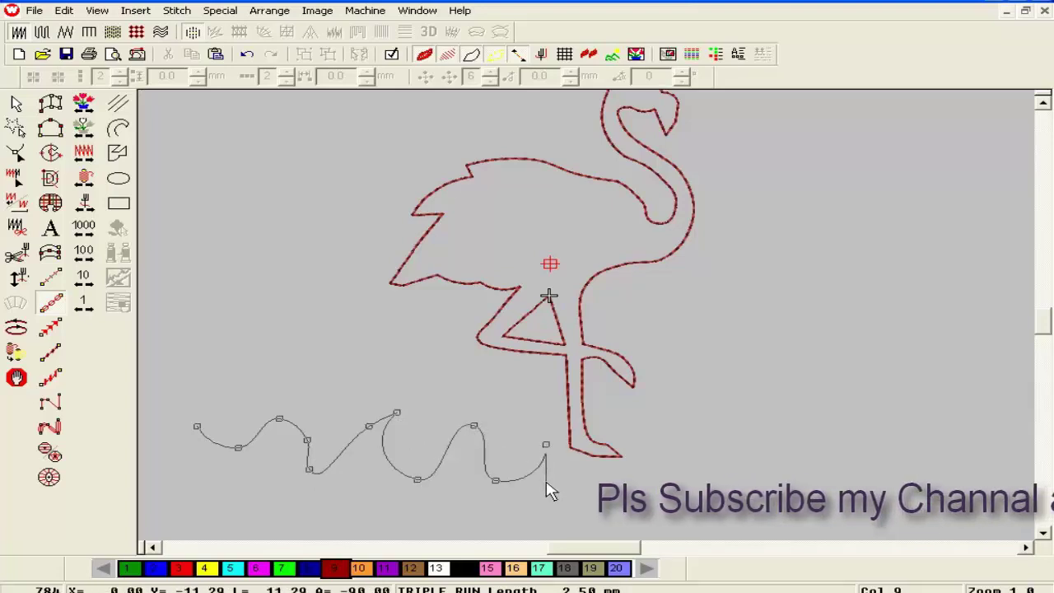
# Extend the wavy line across the standing foot and well past the flamingo's front, and generate its stitches.
pyautogui.click(614, 433)
pyautogui.click(654, 475)
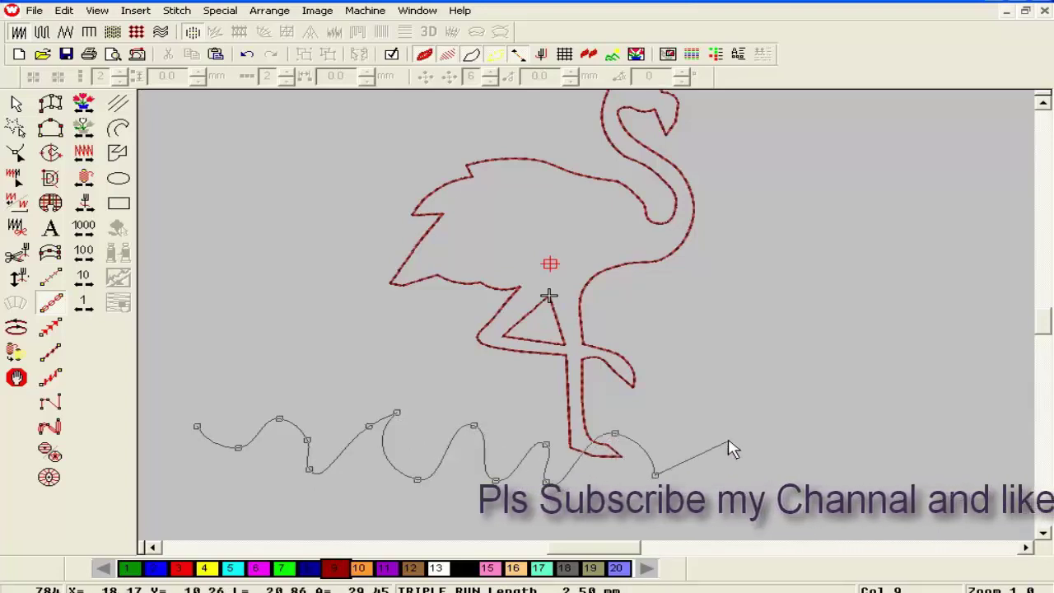
pyautogui.click(728, 431)
pyautogui.click(717, 484)
pyautogui.click(834, 422)
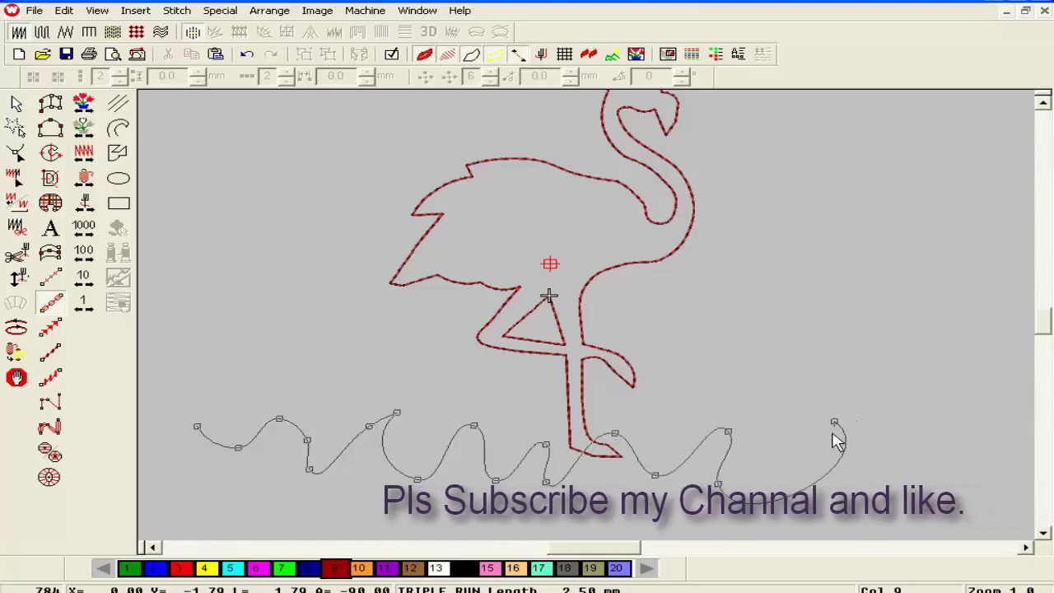
pyautogui.click(856, 495)
pyautogui.click(942, 426)
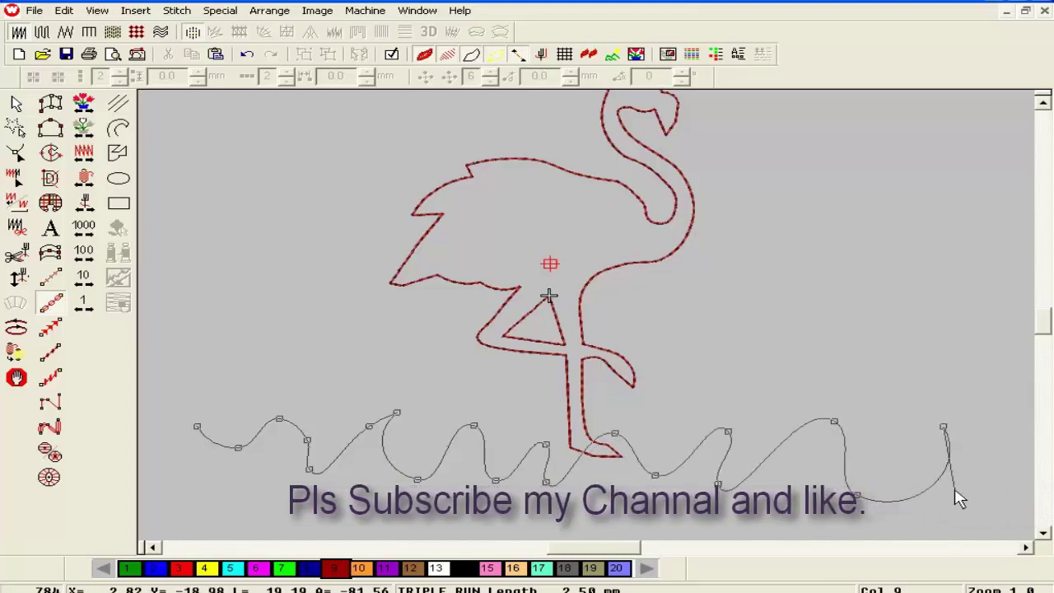
pyautogui.click(957, 494)
pyautogui.press('Return')
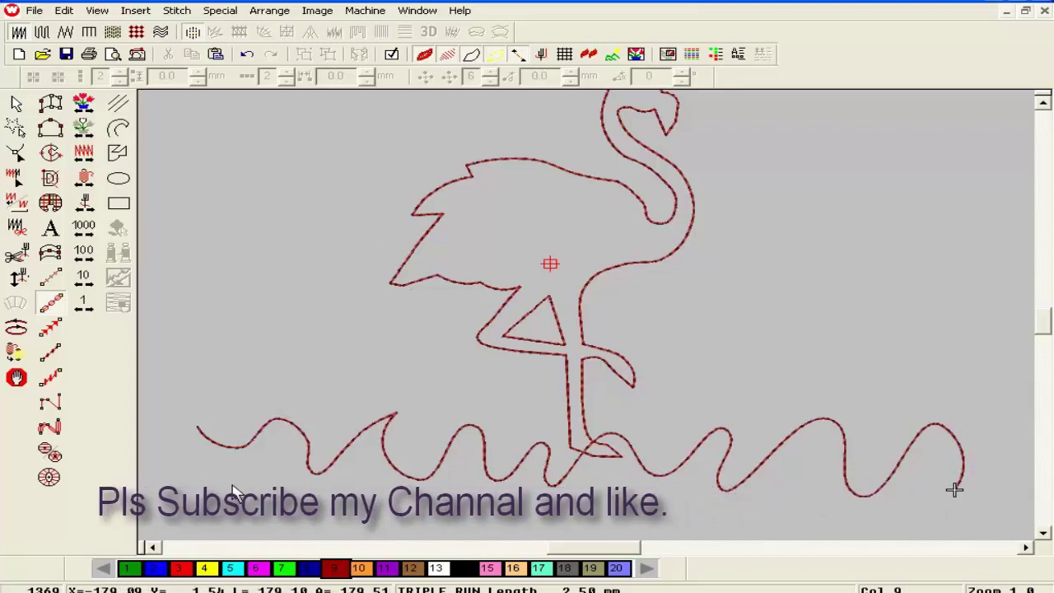
# Start a second wavy line below the first, placing alternating crests and troughs from its tail-side end toward the foot.
pyautogui.click(198, 470)
pyautogui.click(282, 467)
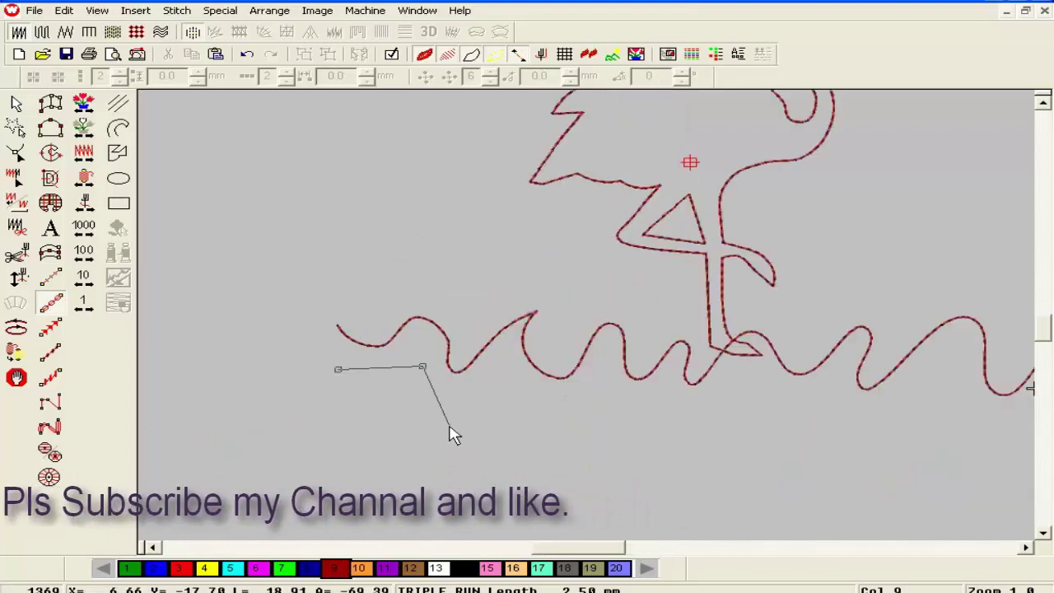
pyautogui.click(453, 426)
pyautogui.click(523, 382)
pyautogui.click(564, 438)
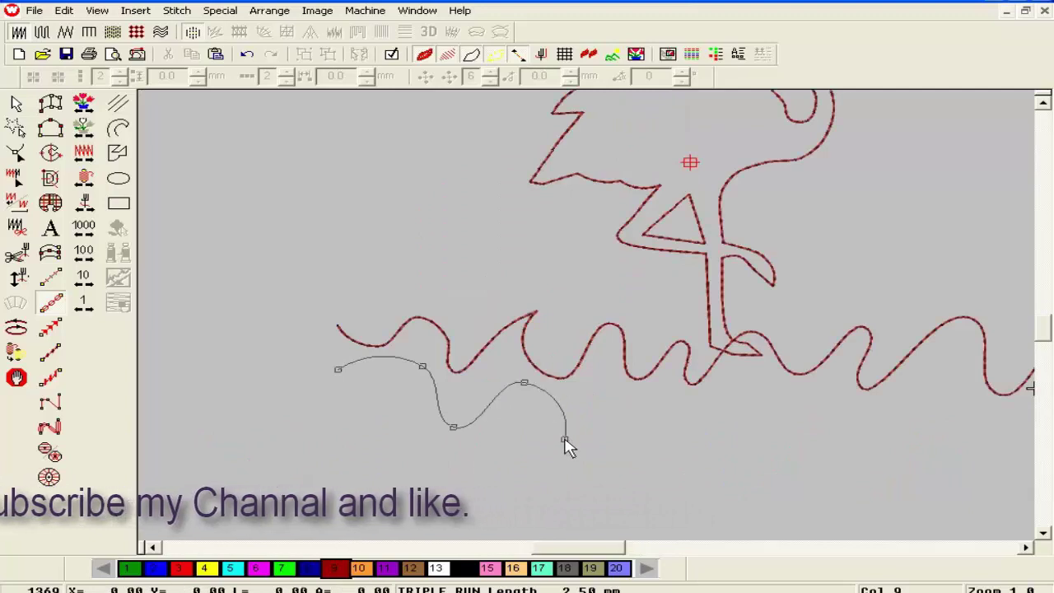
pyautogui.click(618, 398)
pyautogui.click(641, 449)
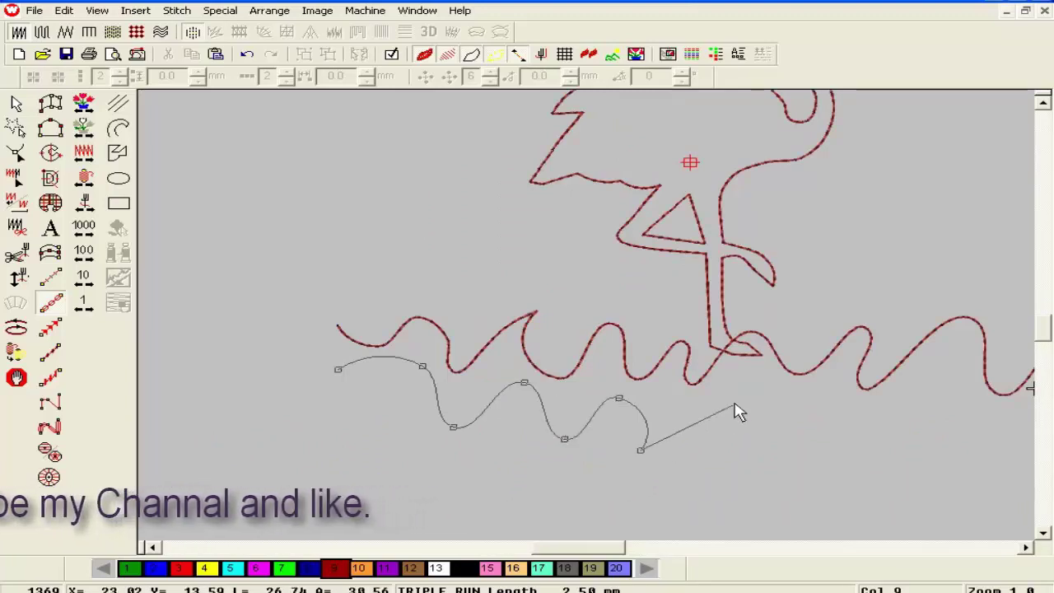
# Continue the lower wavy line beneath the foot to near the upper wave's front end and generate its stitches.
pyautogui.click(734, 384)
pyautogui.click(739, 455)
pyautogui.click(806, 401)
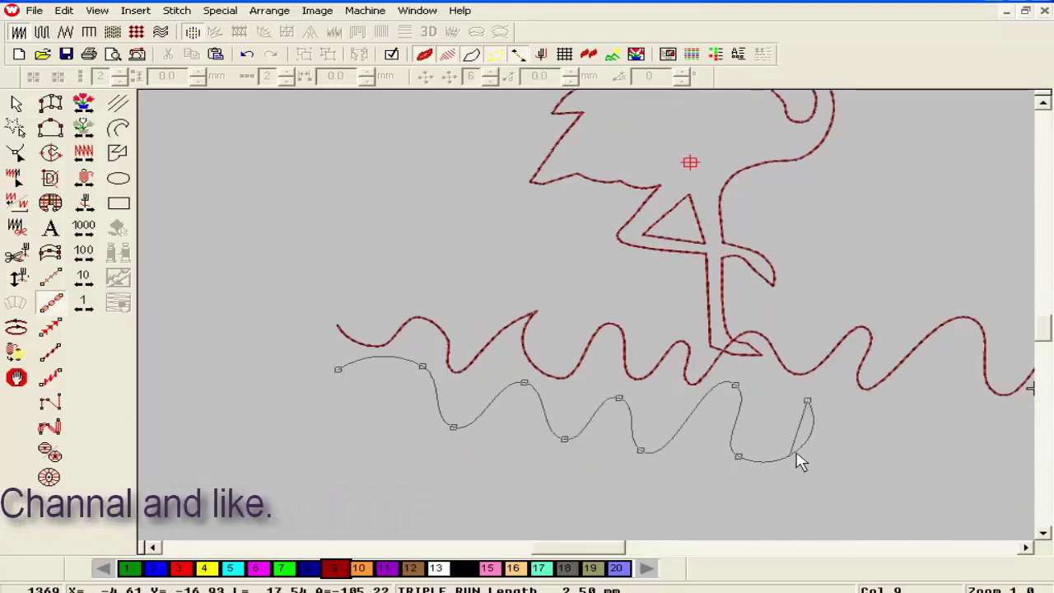
pyautogui.click(820, 451)
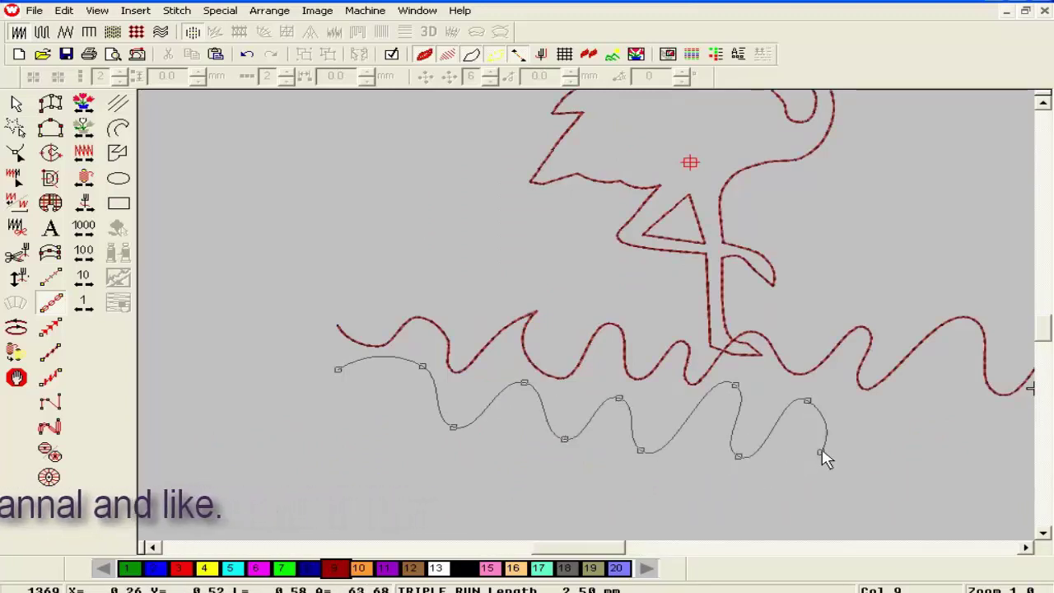
pyautogui.click(917, 399)
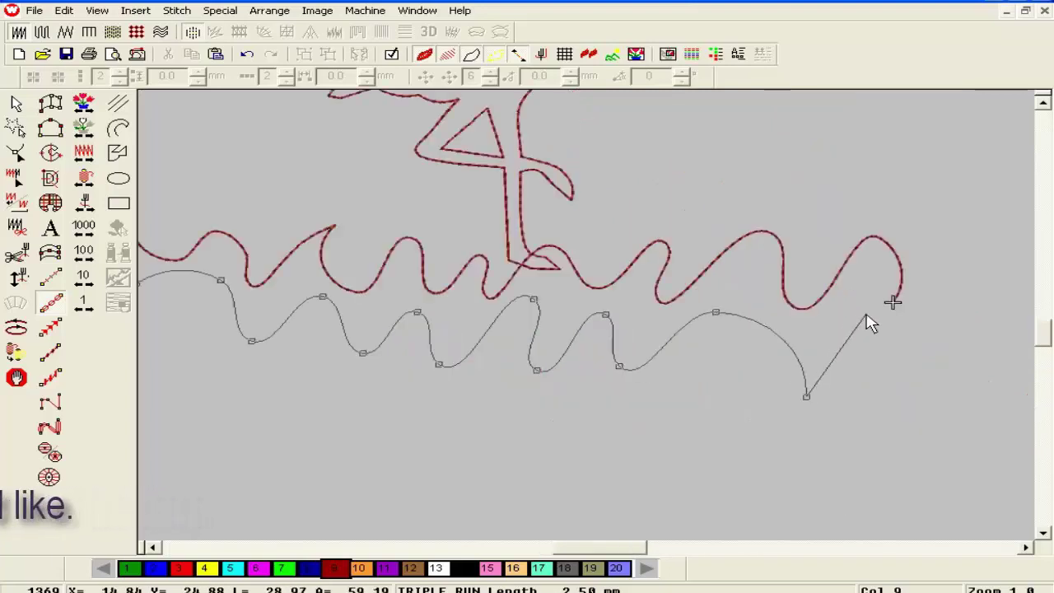
pyautogui.press('Return')
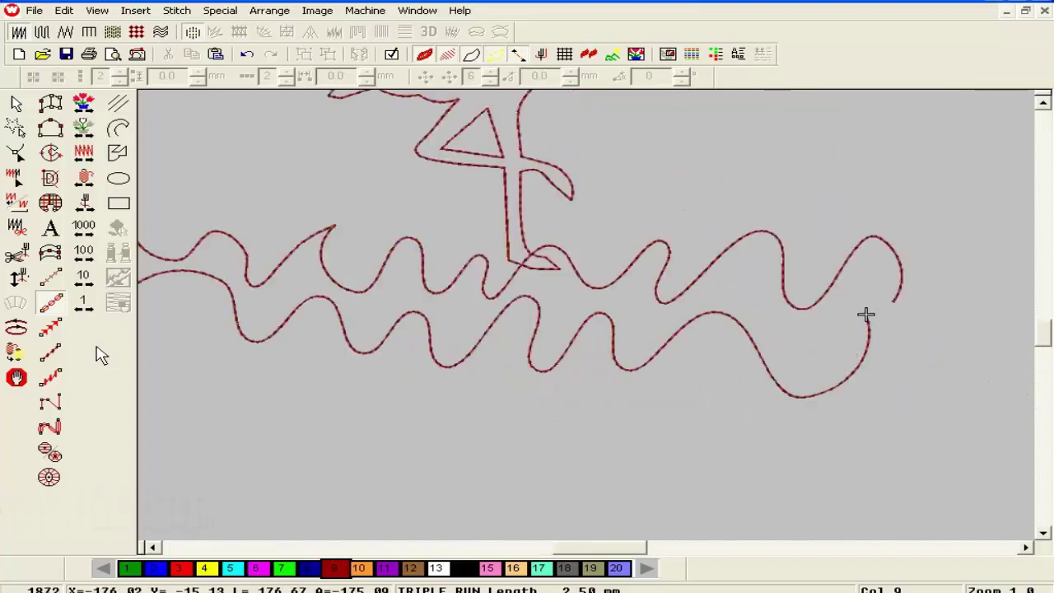
# Examine the full length of both wavy lines and the flamingo outline above them.
pyautogui.scroll(5, 188, 329)
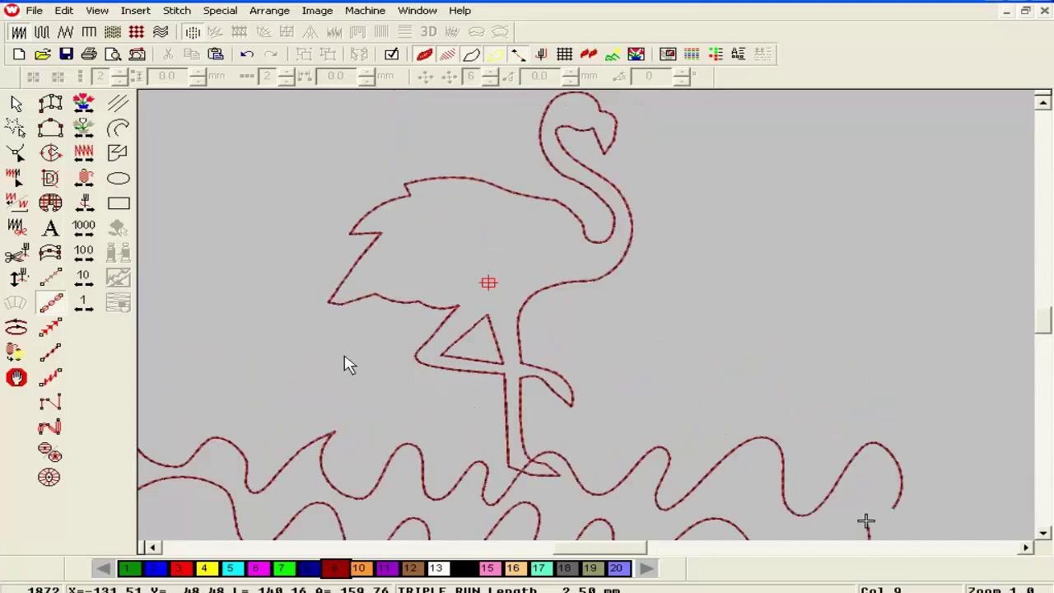
pyautogui.scroll(-3, 346, 365)
pyautogui.click(153, 548)
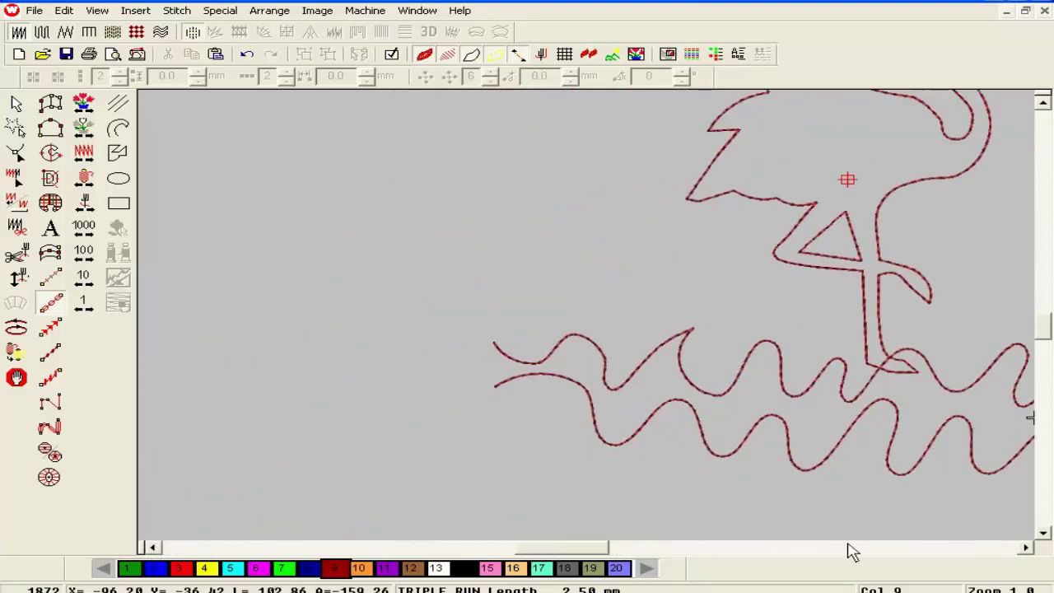
pyautogui.click(1026, 548)
pyautogui.click(1026, 548)
pyautogui.click(1025, 547)
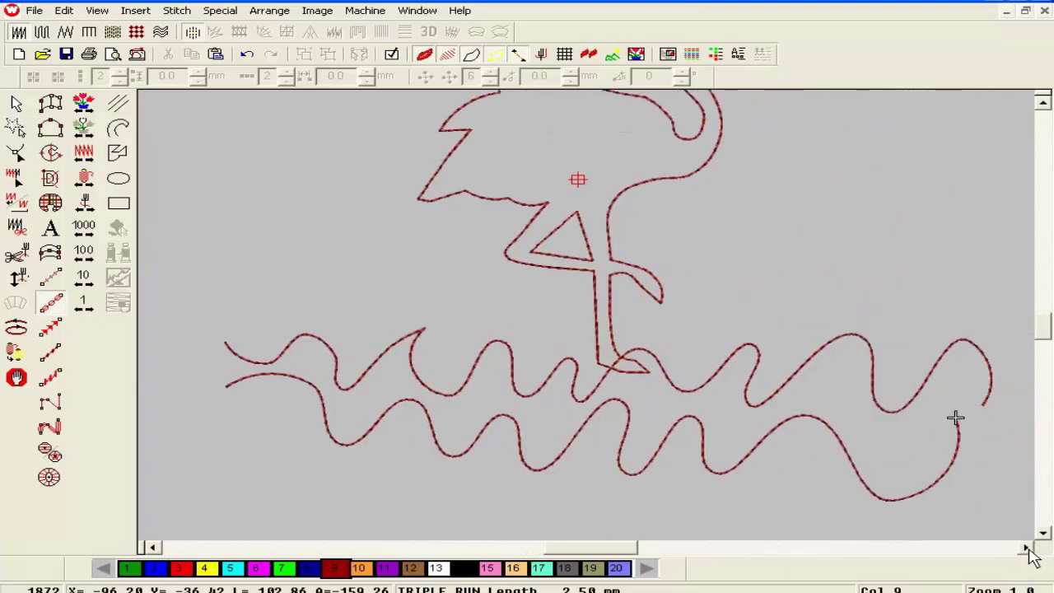
pyautogui.click(1025, 547)
pyautogui.scroll(3, 765, 459)
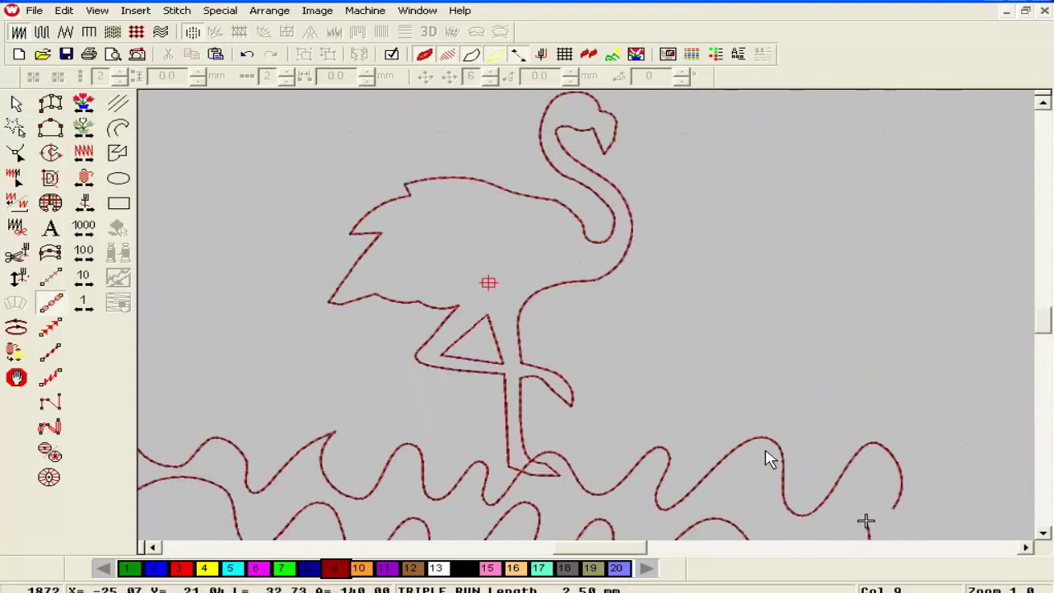
pyautogui.scroll(-3, 765, 457)
pyautogui.scroll(3, 749, 436)
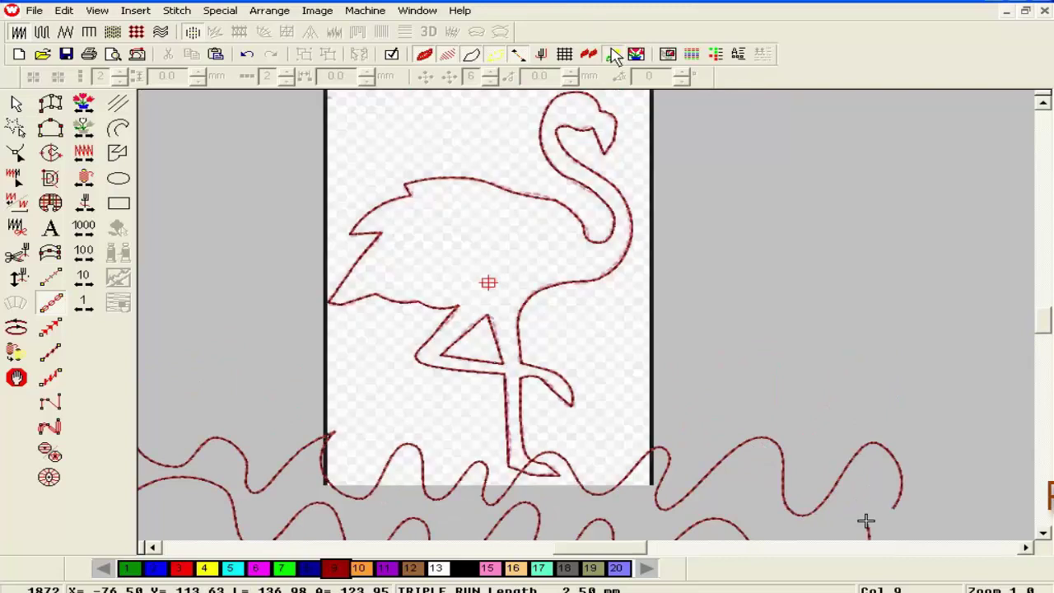
# Hide the background image again and draw a small round eye in the flamingo's head with Triple Run stitches.
pyautogui.click(613, 54)
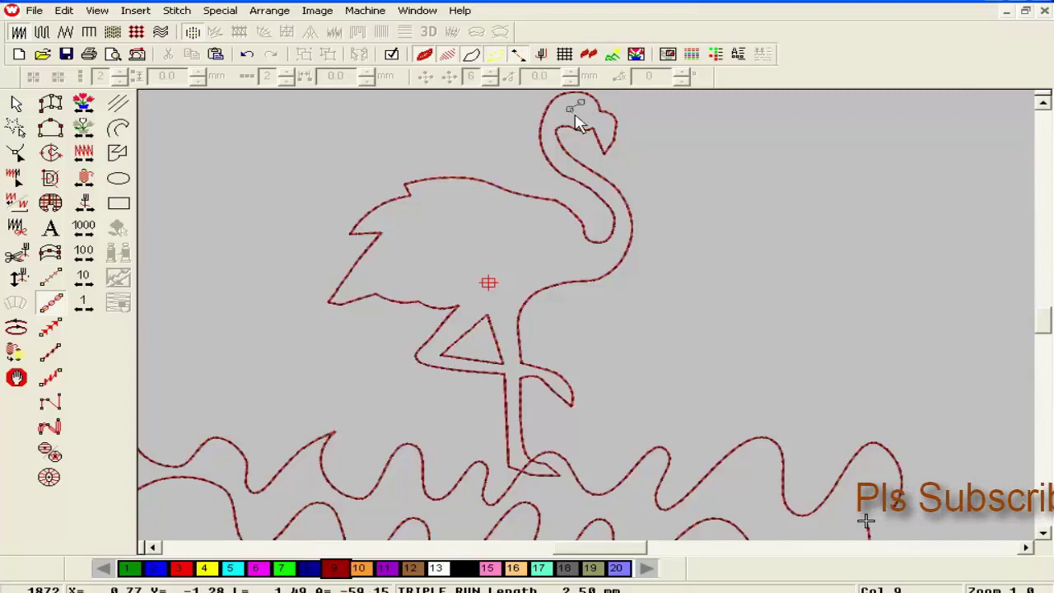
pyautogui.scroll(3, 576, 115)
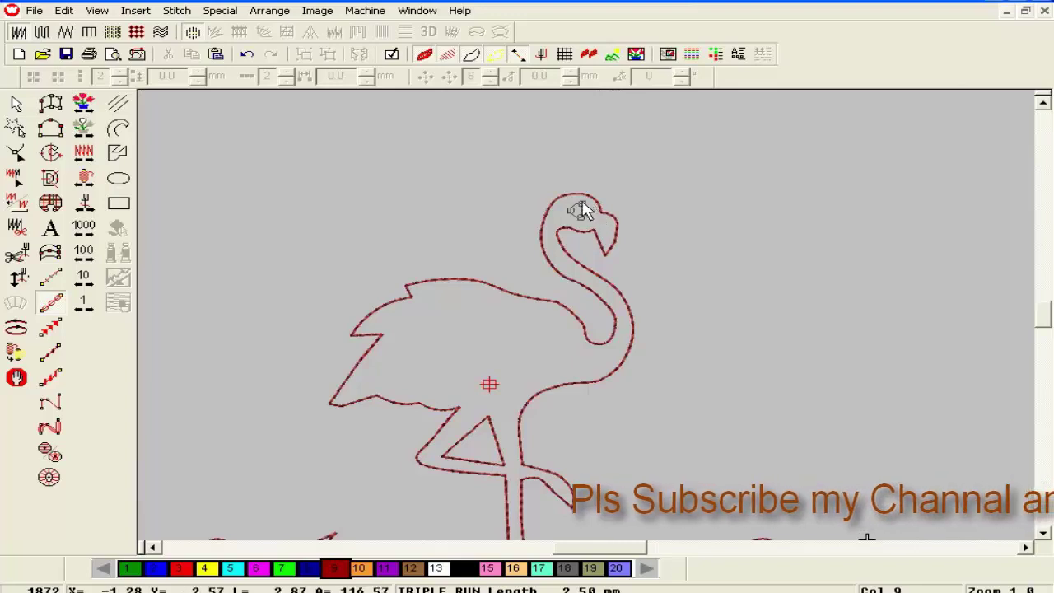
pyautogui.click(580, 208)
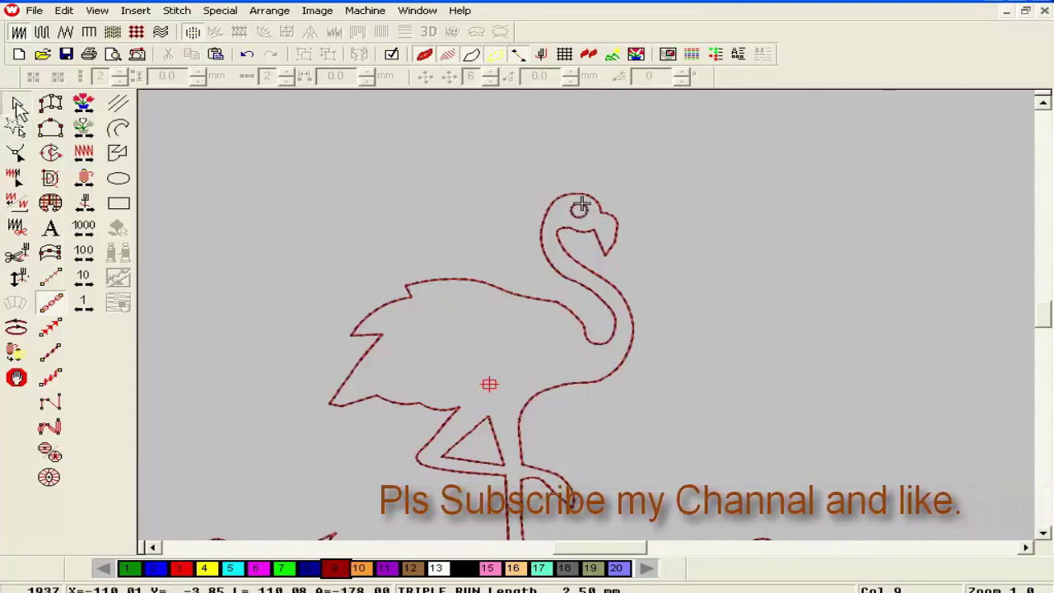
# Change the flamingo's eye to the black thread, color 14, and check it against the rest of the design.
pyautogui.click(18, 107)
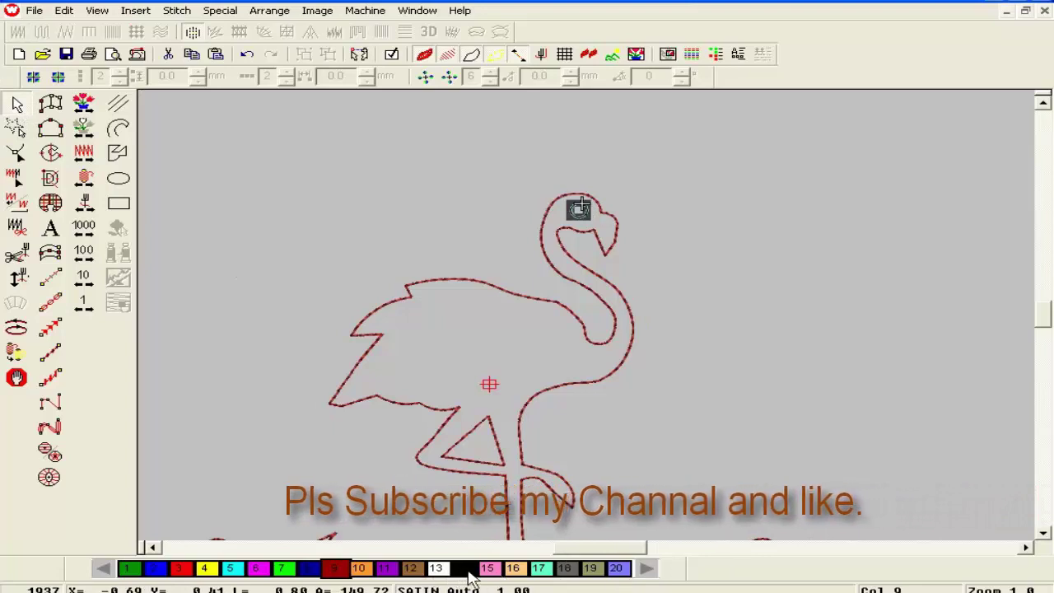
pyautogui.click(642, 315)
pyautogui.scroll(-2, 683, 288)
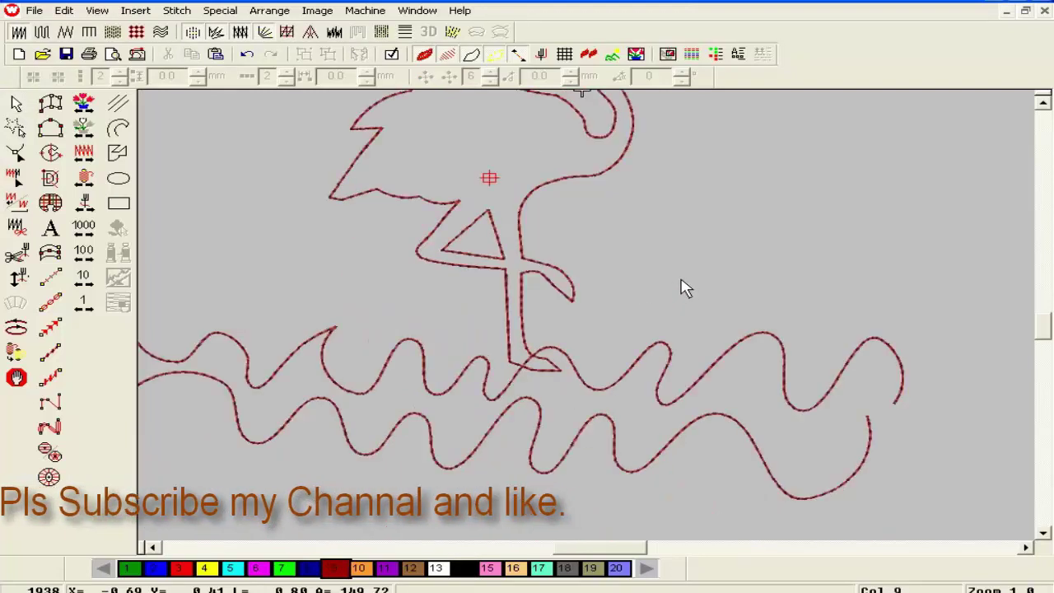
pyautogui.scroll(1, 683, 288)
pyautogui.scroll(1, 571, 137)
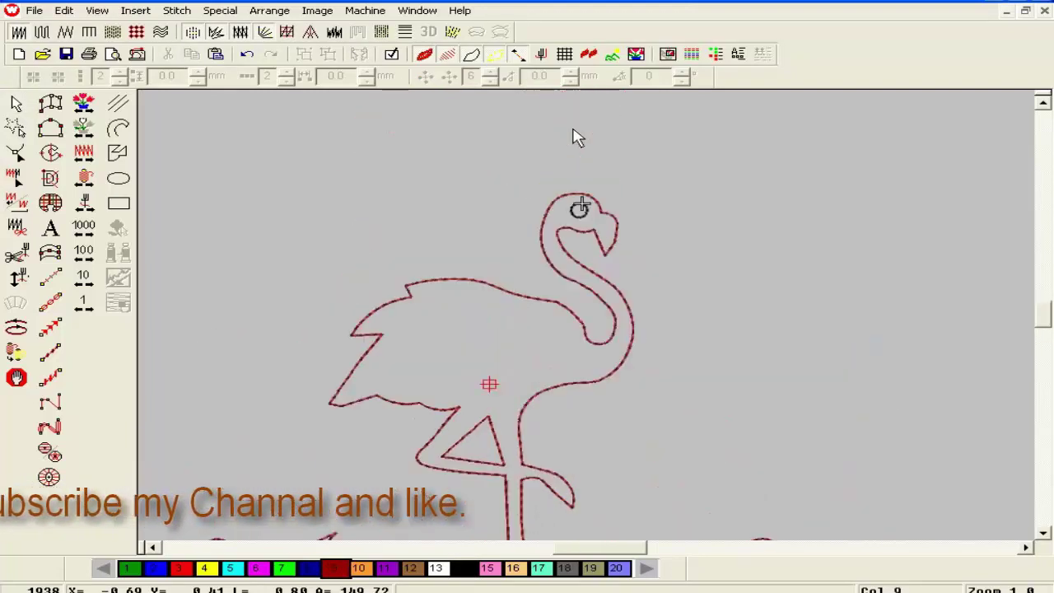
# Add a short 2.50 mm Triple Run line across the inside of the flamingo's eye in black thread, color 14.
pyautogui.click(579, 207)
pyautogui.click(593, 466)
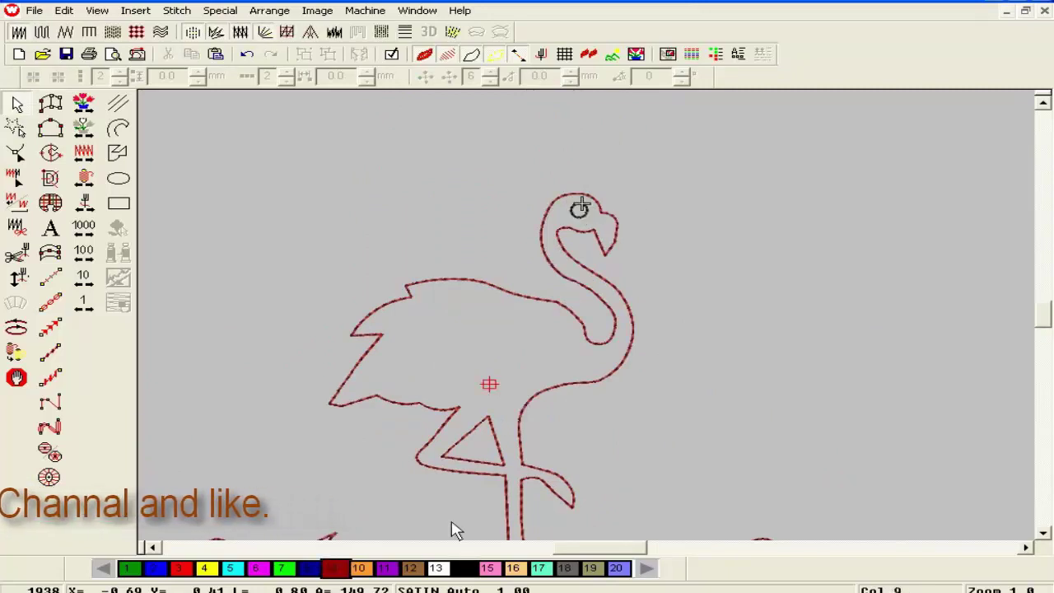
pyautogui.click(578, 208)
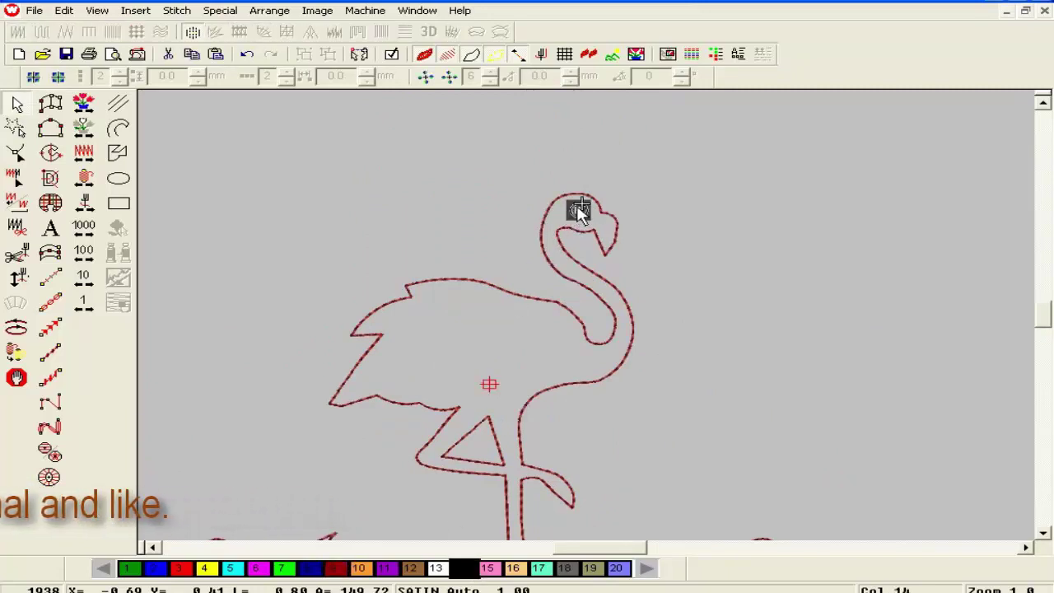
pyautogui.click(50, 302)
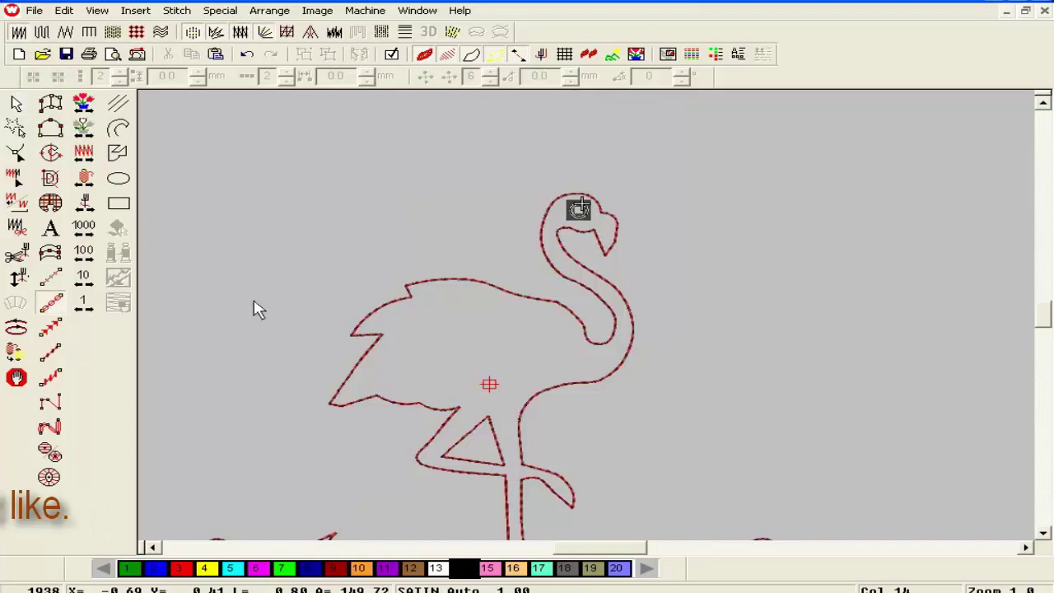
pyautogui.press('Escape')
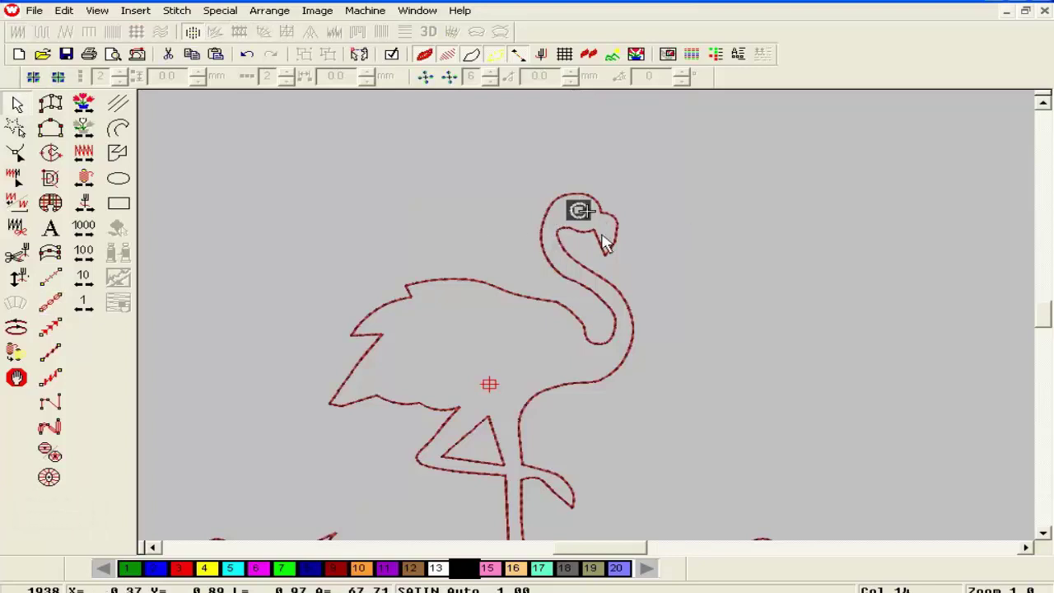
pyautogui.press('Escape')
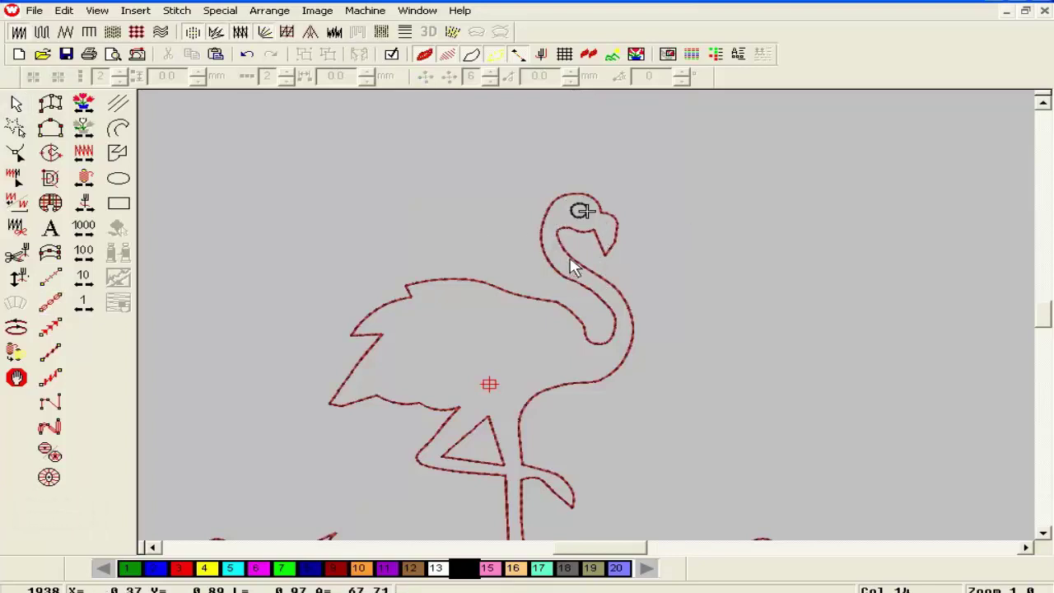
pyautogui.click(577, 210)
pyautogui.press('Escape')
pyautogui.click(51, 305)
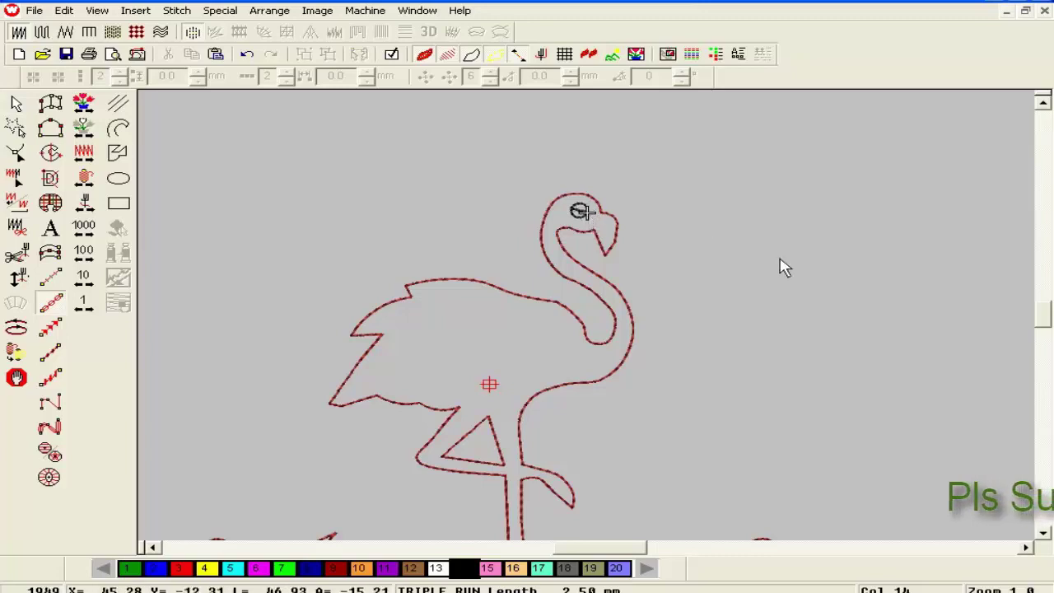
# Inspect the design from the eye down to both wavy lines, including an overview of the whole flamingo and water.
pyautogui.scroll(-3, 741, 296)
pyautogui.scroll(3, 679, 329)
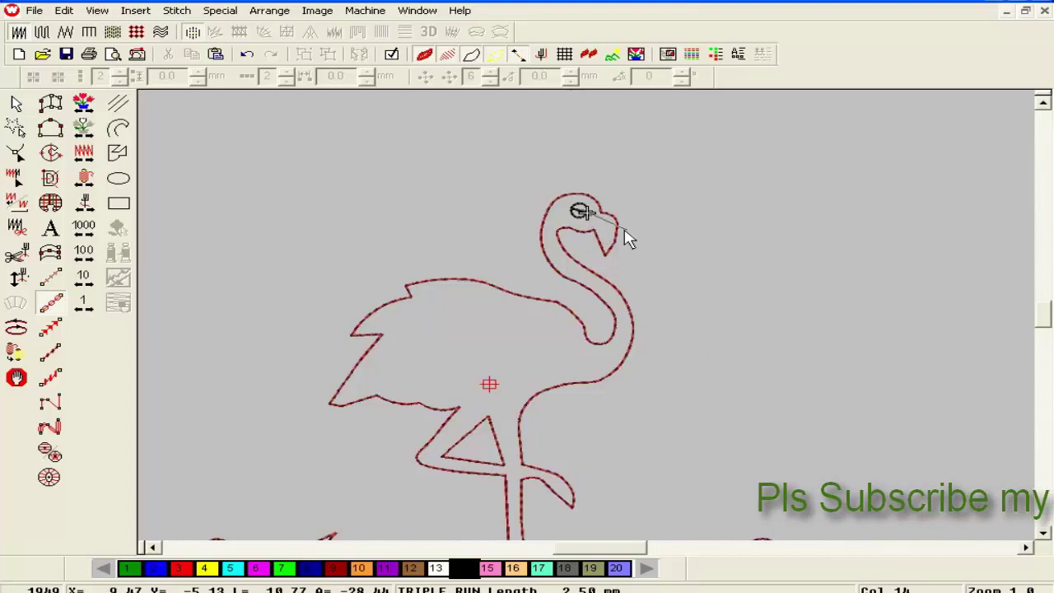
pyautogui.scroll(-3, 815, 308)
pyautogui.scroll(-3, 815, 309)
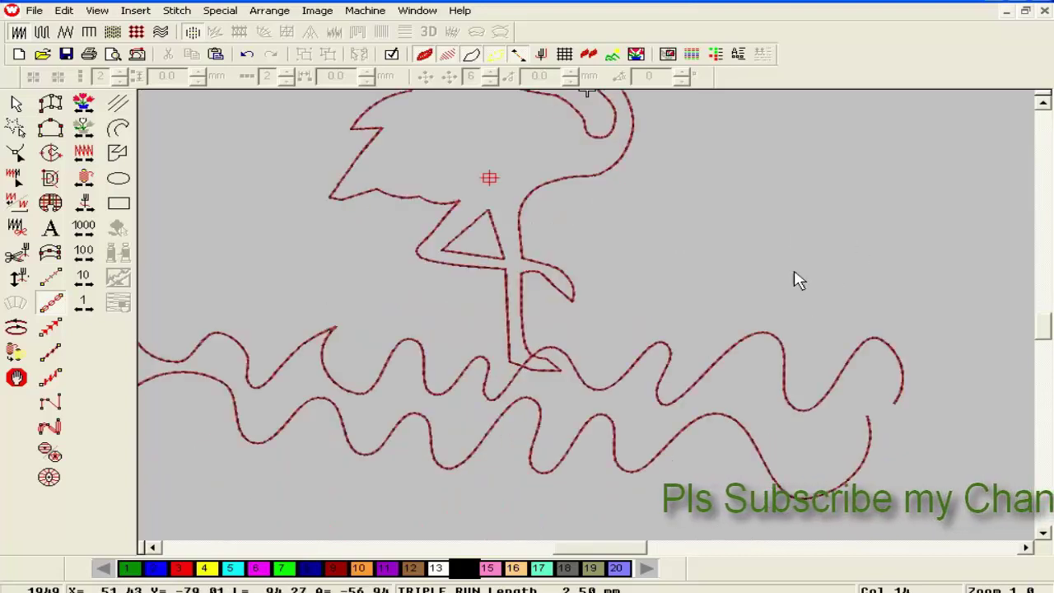
pyautogui.scroll(3, 795, 277)
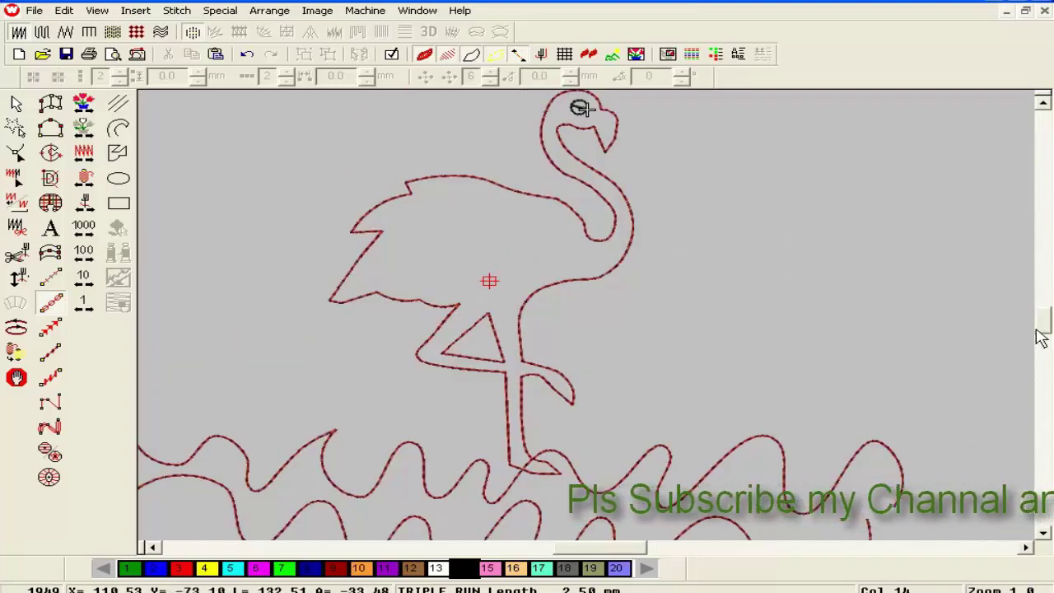
pyautogui.moveTo(1045, 330)
pyautogui.mouseDown()
pyautogui.moveTo(1044, 348)
pyautogui.moveTo(1042, 317)
pyautogui.mouseUp()
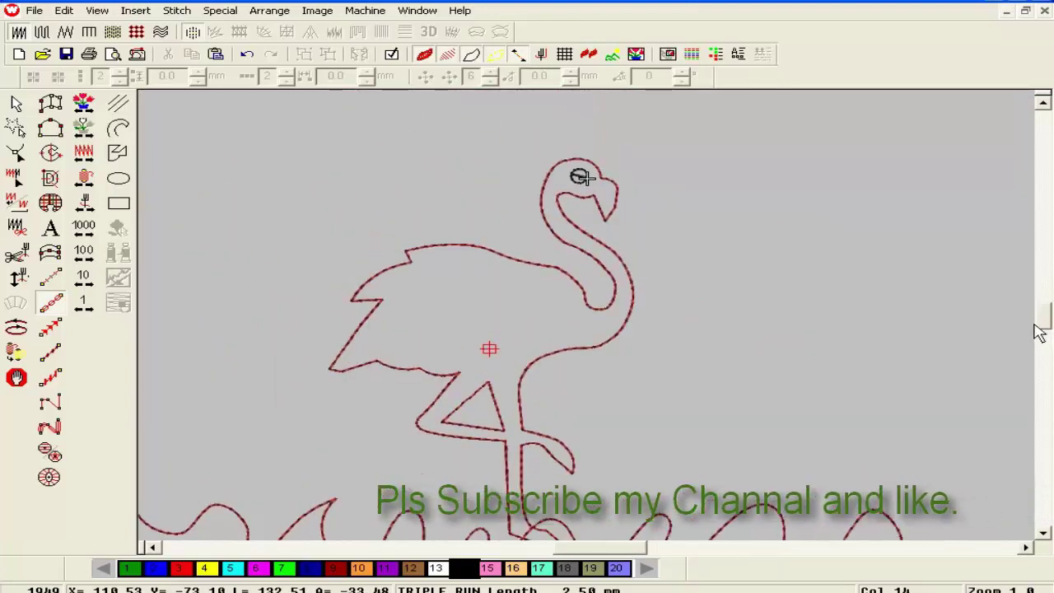
pyautogui.click(809, 318)
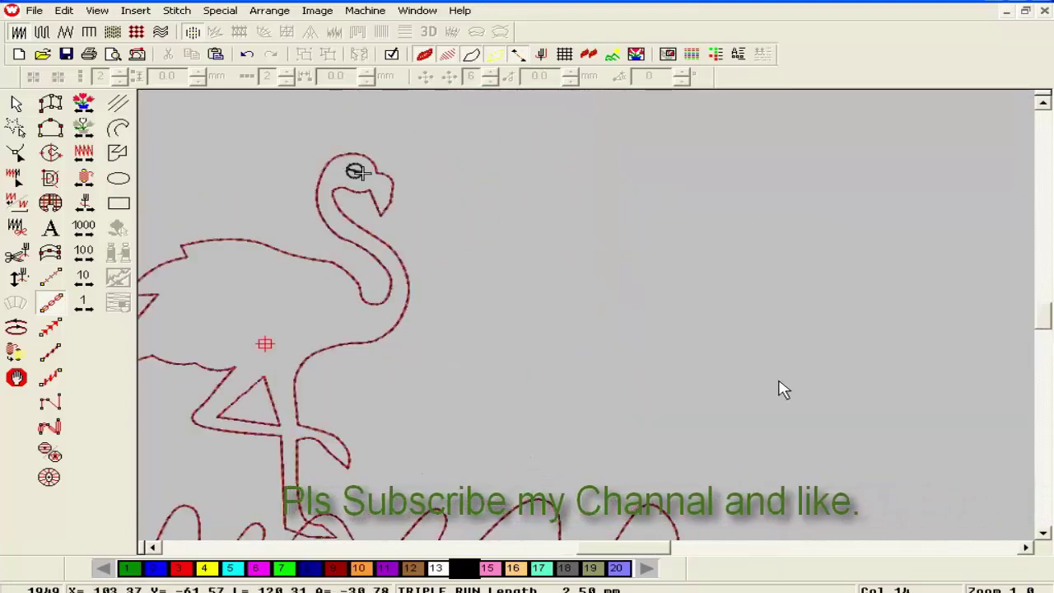
pyautogui.hotkey('shift', 'z')
pyautogui.hotkey('shift', 'z')
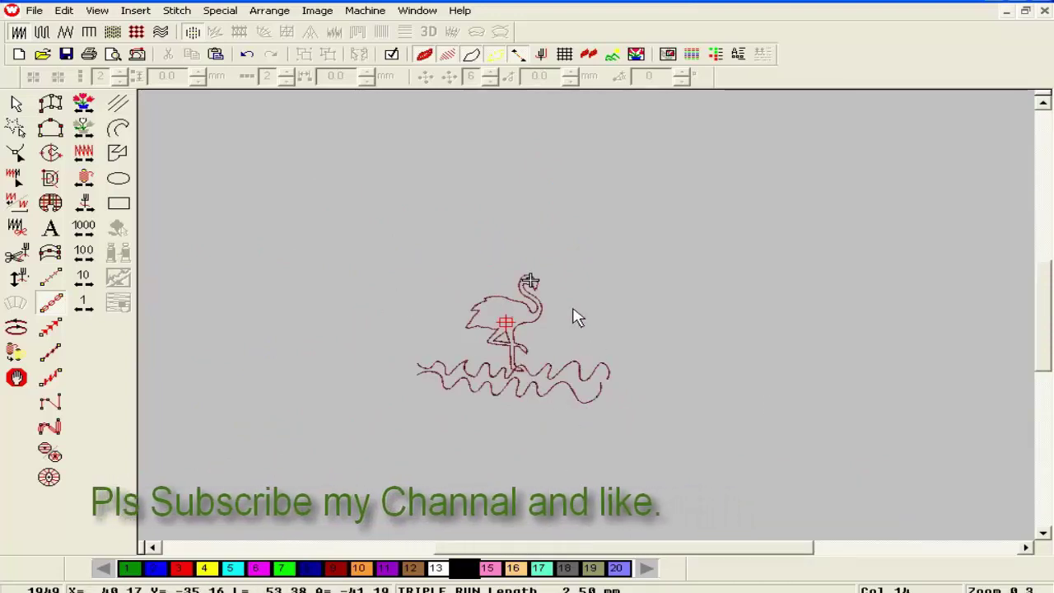
pyautogui.press('z')
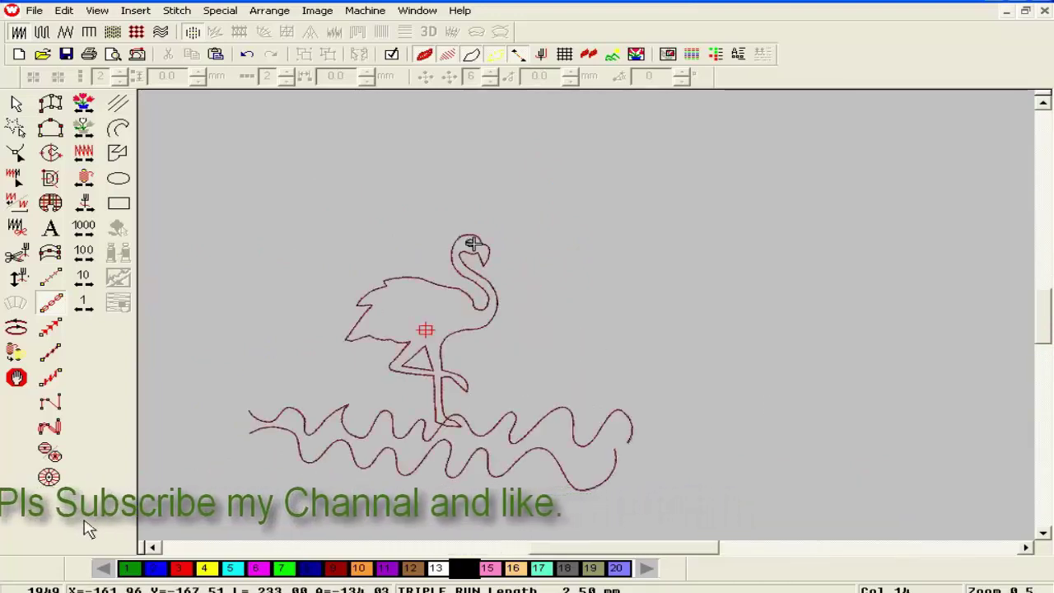
pyautogui.moveTo(155, 548); pyautogui.dragTo(155, 548)
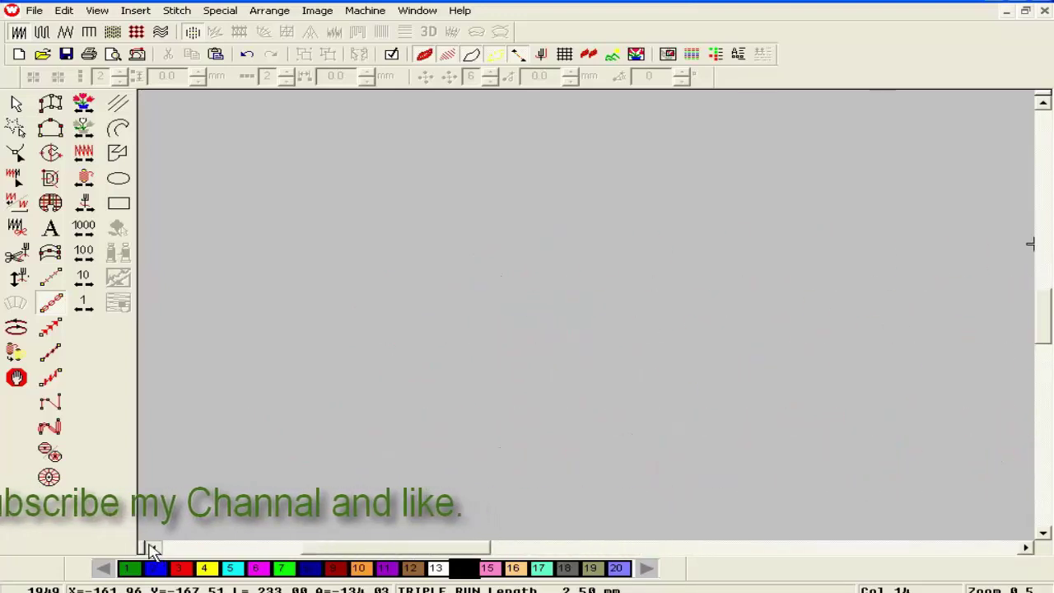
pyautogui.moveTo(403, 554); pyautogui.dragTo(693, 549)
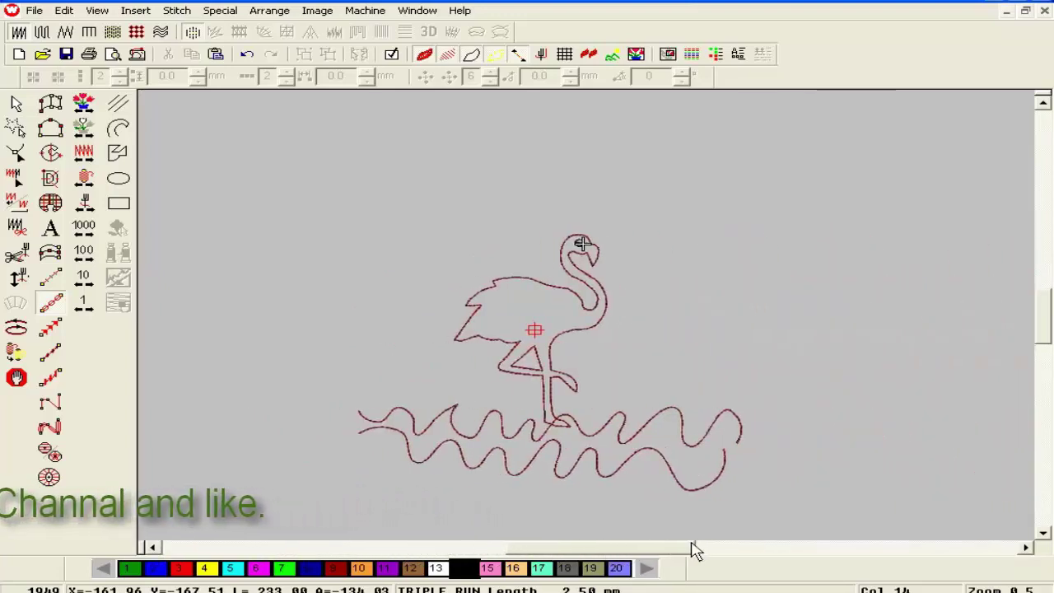
# Examine the flamingo's outline, eye and foot at closer range together with the wave lines beneath it.
pyautogui.press('+')
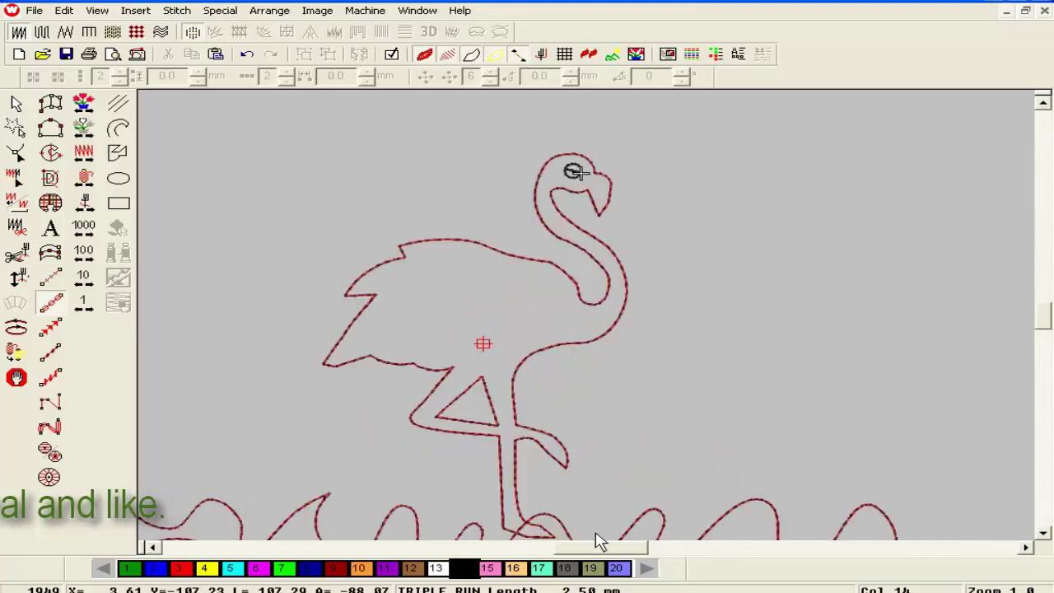
pyautogui.scroll(-2, 594, 534)
pyautogui.scroll(2, 594, 534)
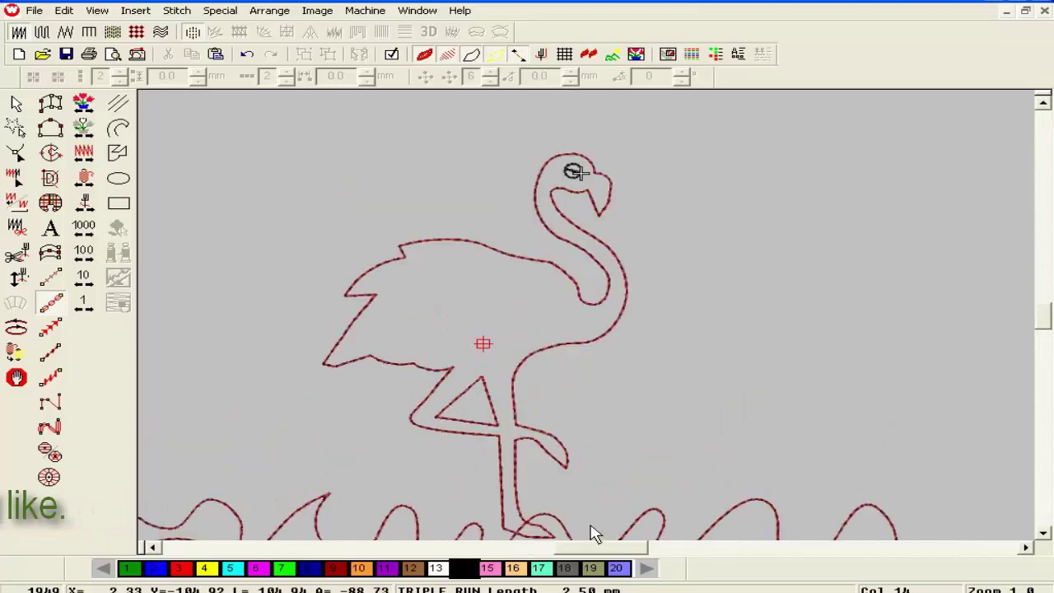
pyautogui.scroll(-2, 621, 528)
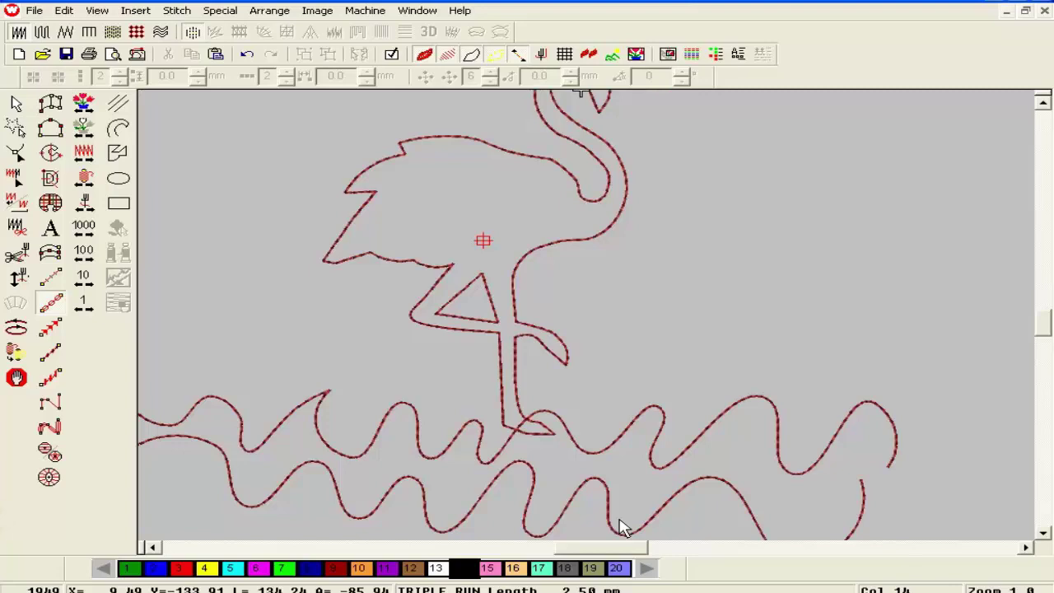
pyautogui.scroll(2, 621, 529)
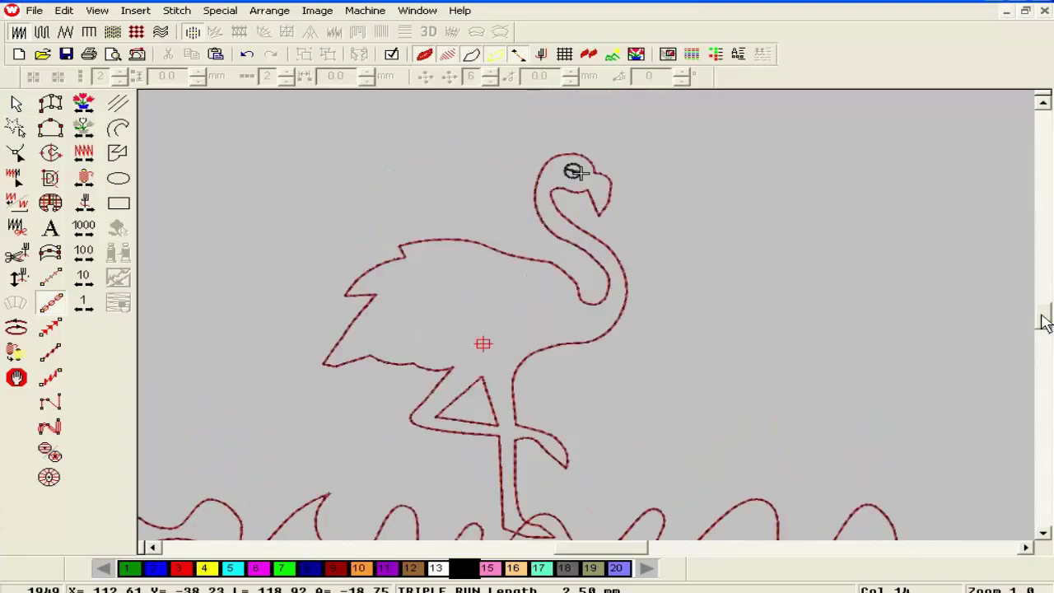
pyautogui.moveTo(1044, 321); pyautogui.dragTo(1045, 323)
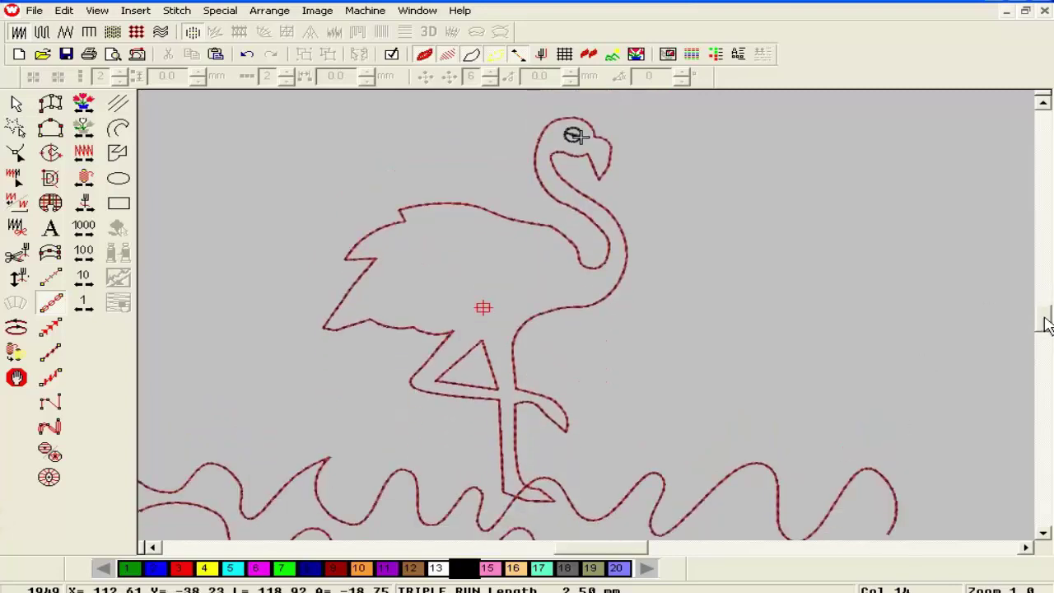
pyautogui.scroll(-1, 1042, 323)
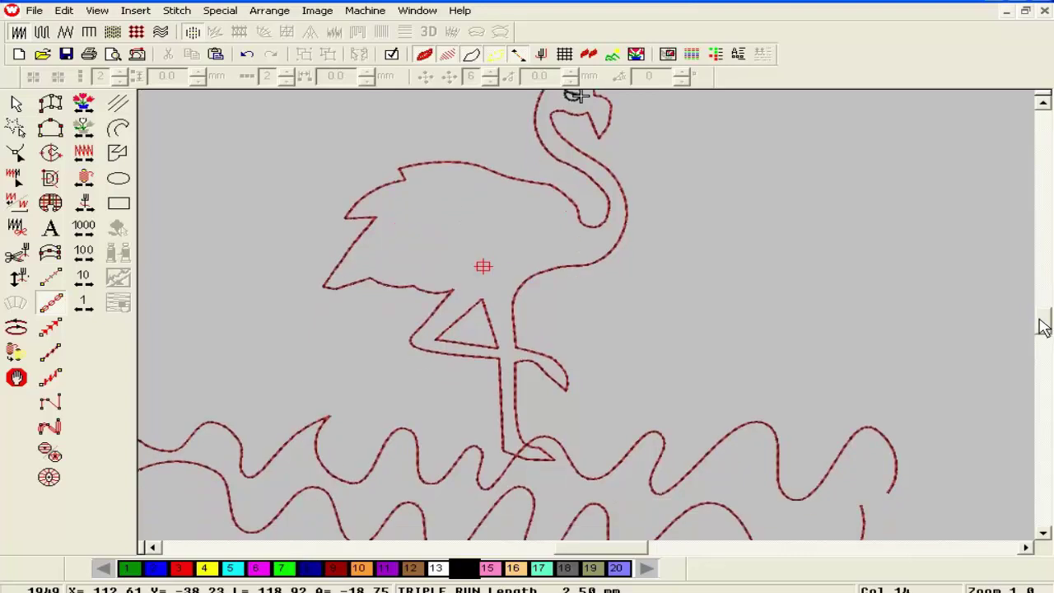
pyautogui.scroll(1, 1043, 325)
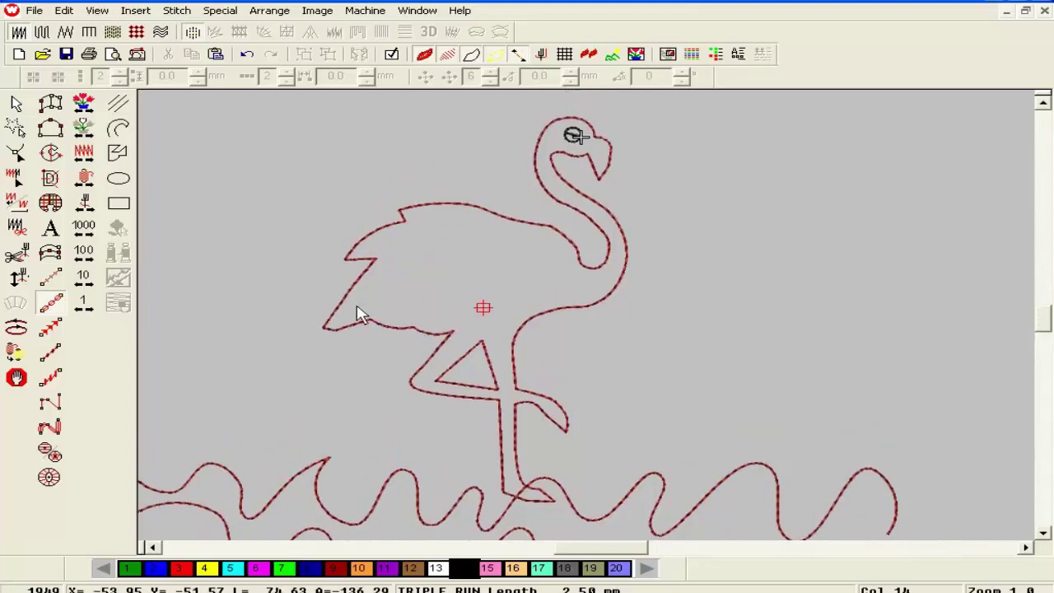